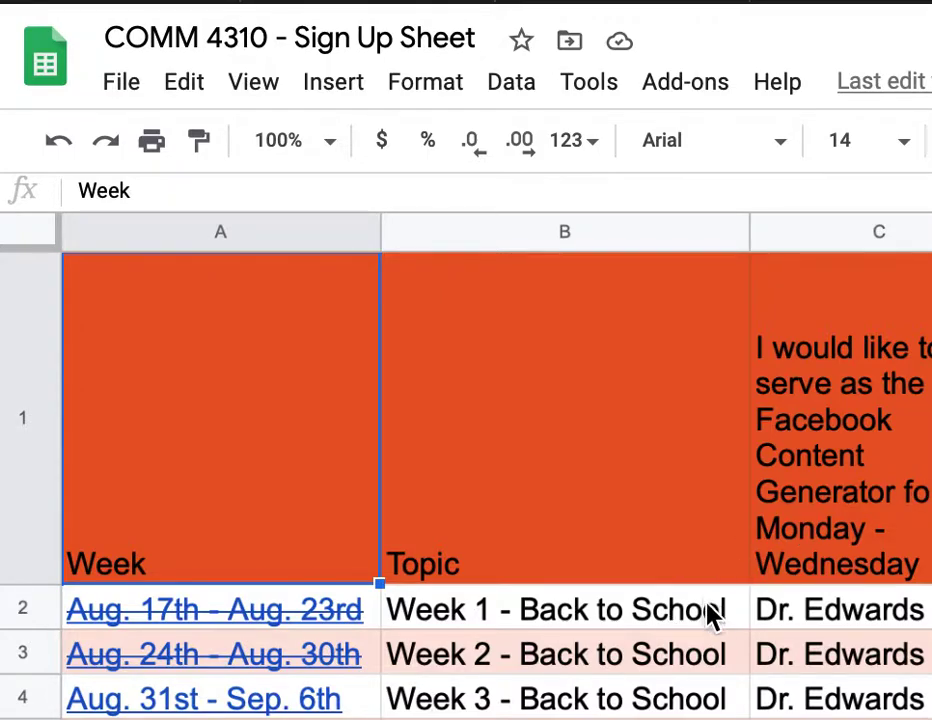
# Step: Scroll around the sign-up sheet, check the Dr. Edwards entry in D2, and return to the header row
pyautogui.hscroll(2, 712, 617)
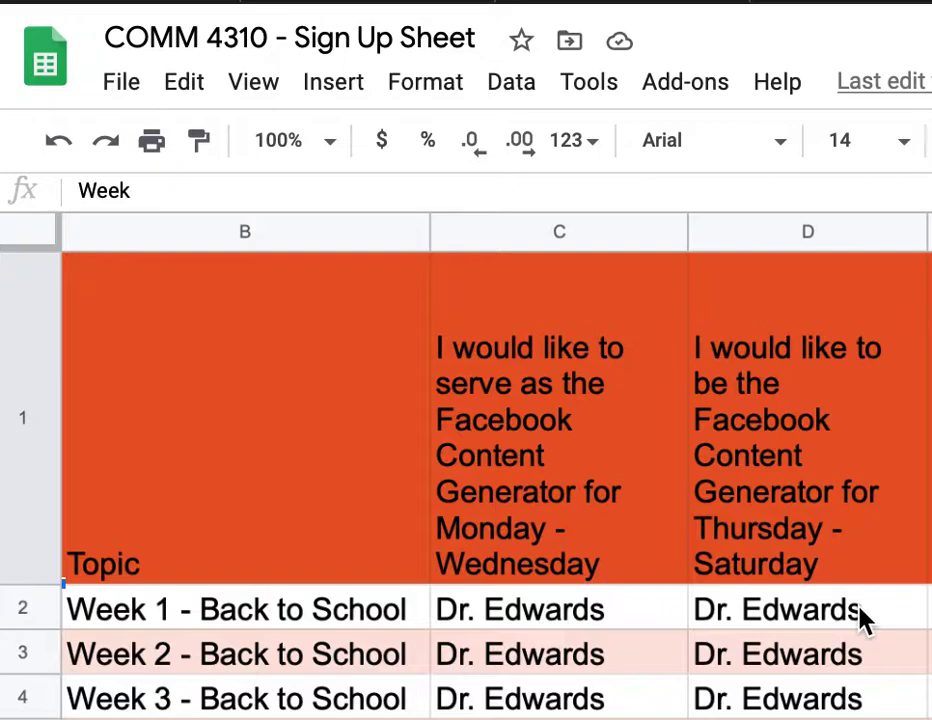
pyautogui.hscroll(10, 860, 608)
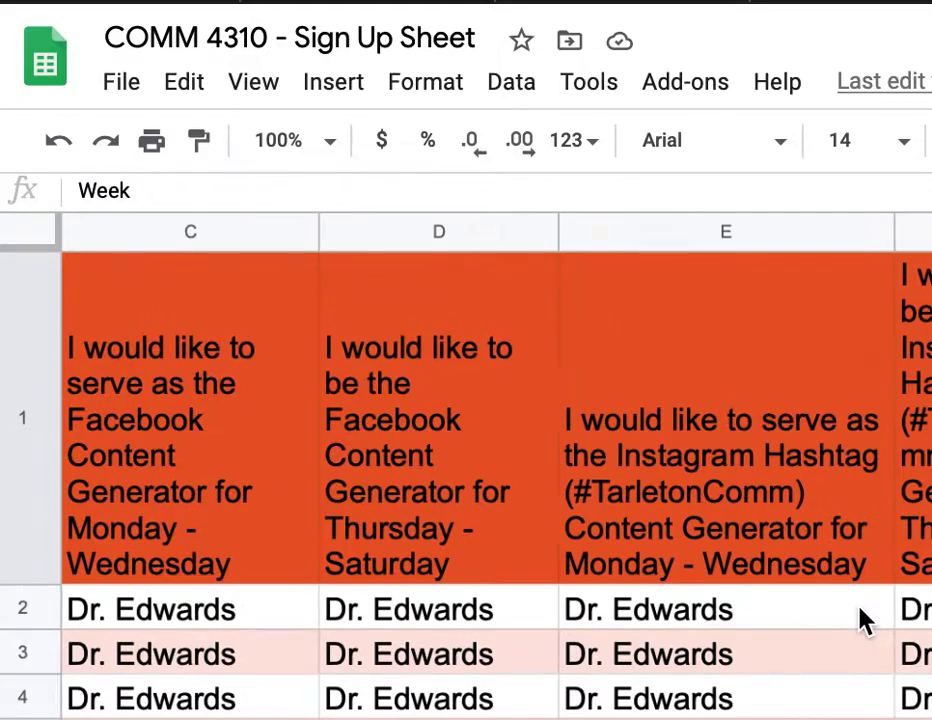
pyautogui.hscroll(-5, 860, 608)
pyautogui.scroll(-3, 860, 608)
pyautogui.hscroll(-4, 860, 620)
pyautogui.scroll(3, 860, 620)
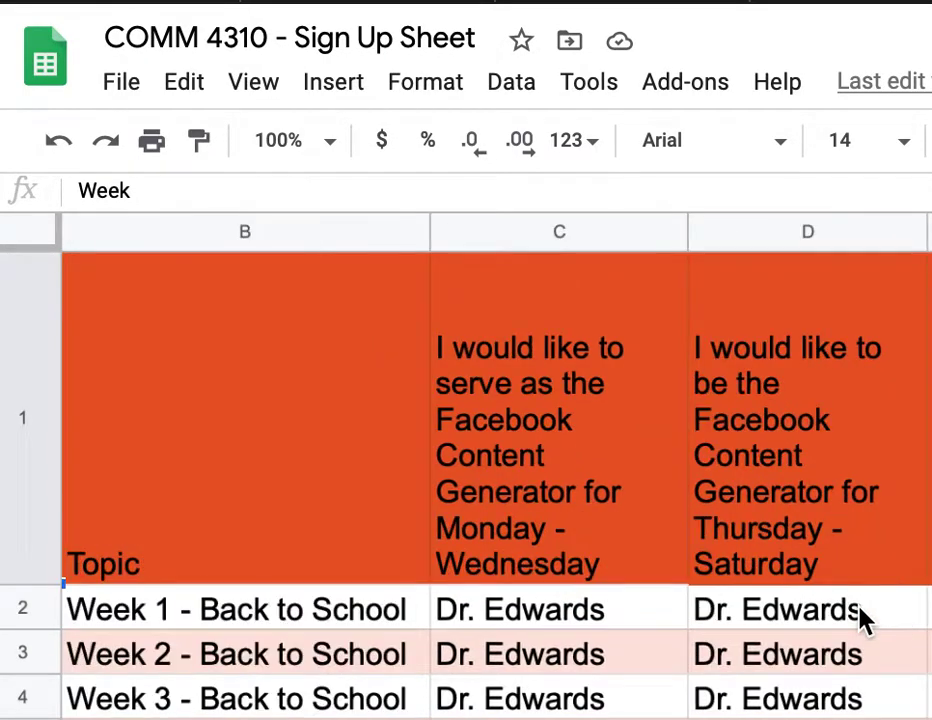
pyautogui.click(805, 620)
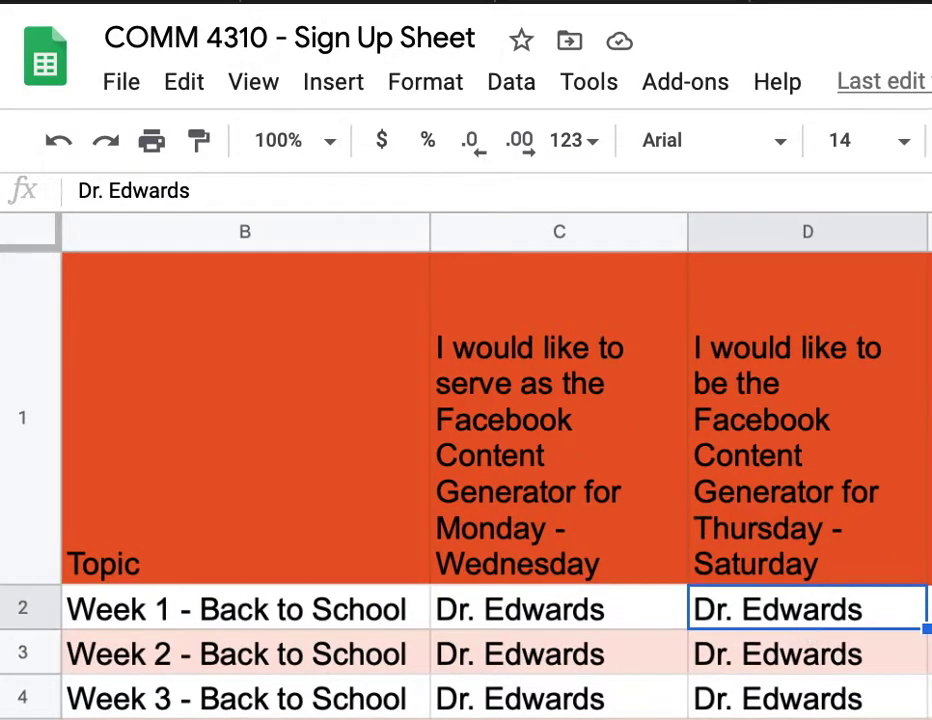
pyautogui.hscroll(3, 500, 450)
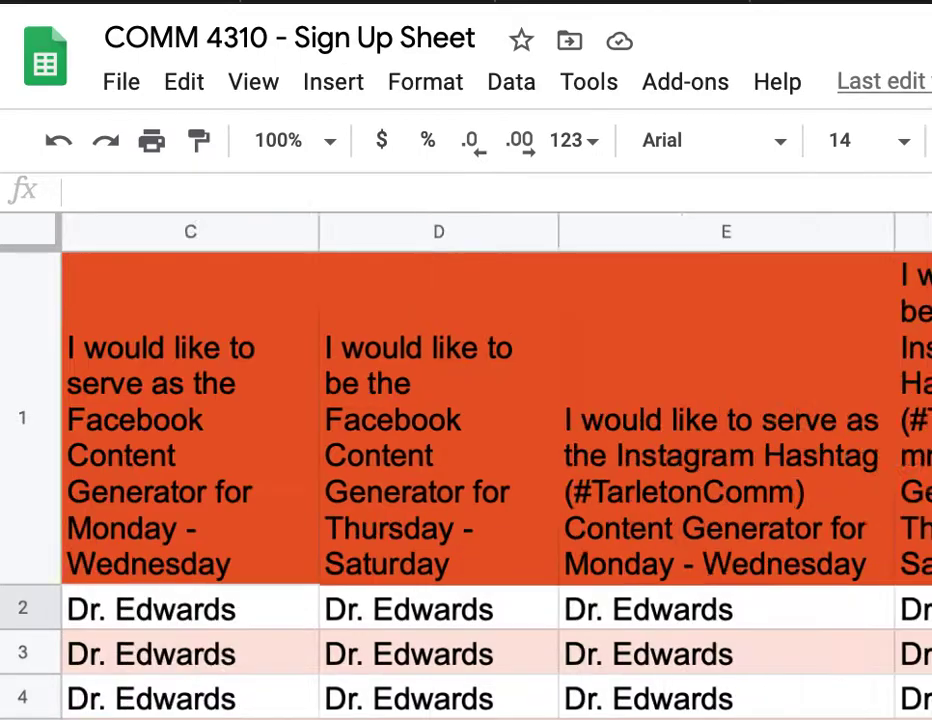
pyautogui.hscroll(3, 500, 450)
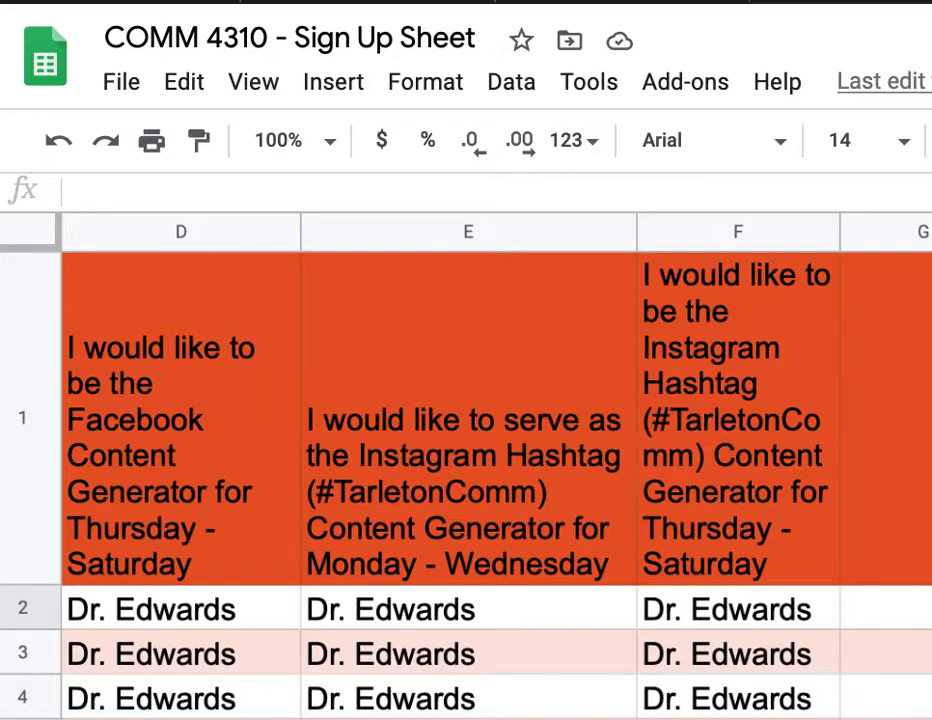
pyautogui.click(290, 543)
pyautogui.press('Left')
pyautogui.press('Left')
pyautogui.press('Left')
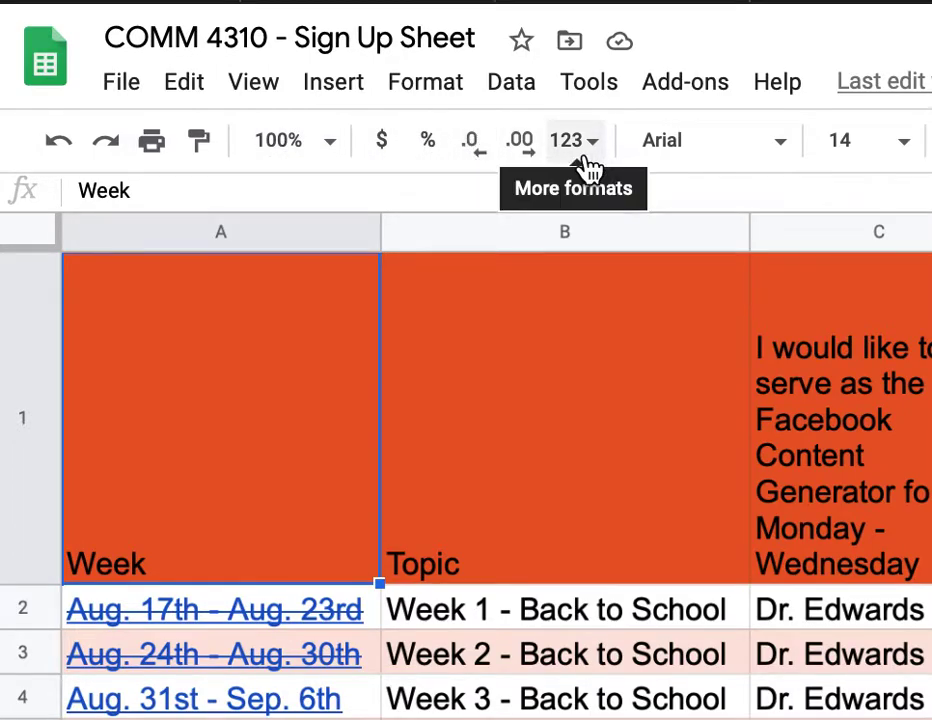
# Step: Zoom the sheet to 125% and step down the weekly topics in column B
pyautogui.click(330, 142)
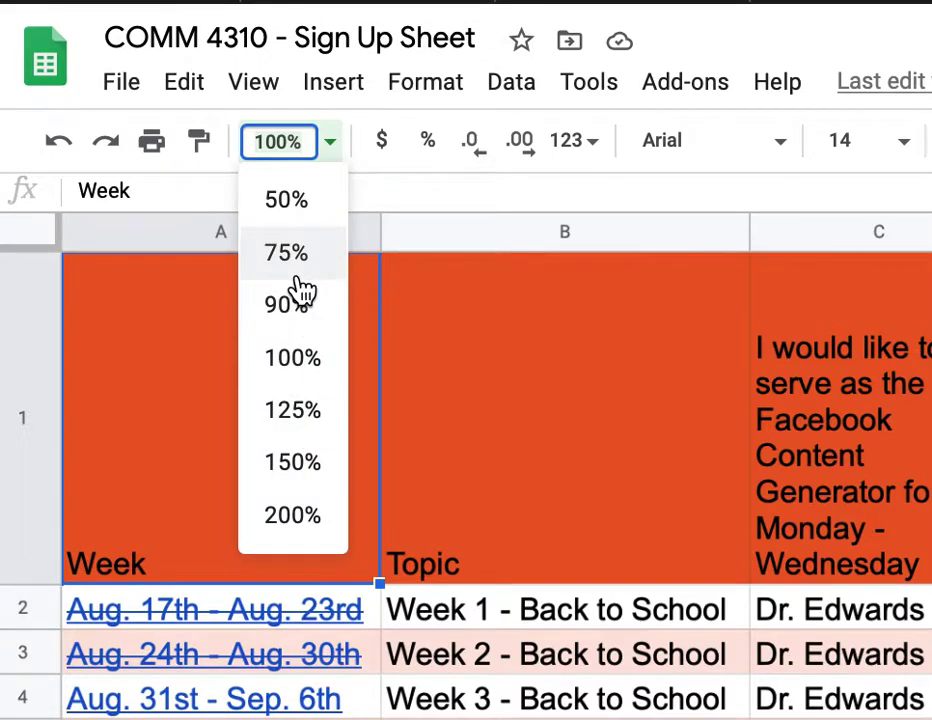
pyautogui.click(300, 436)
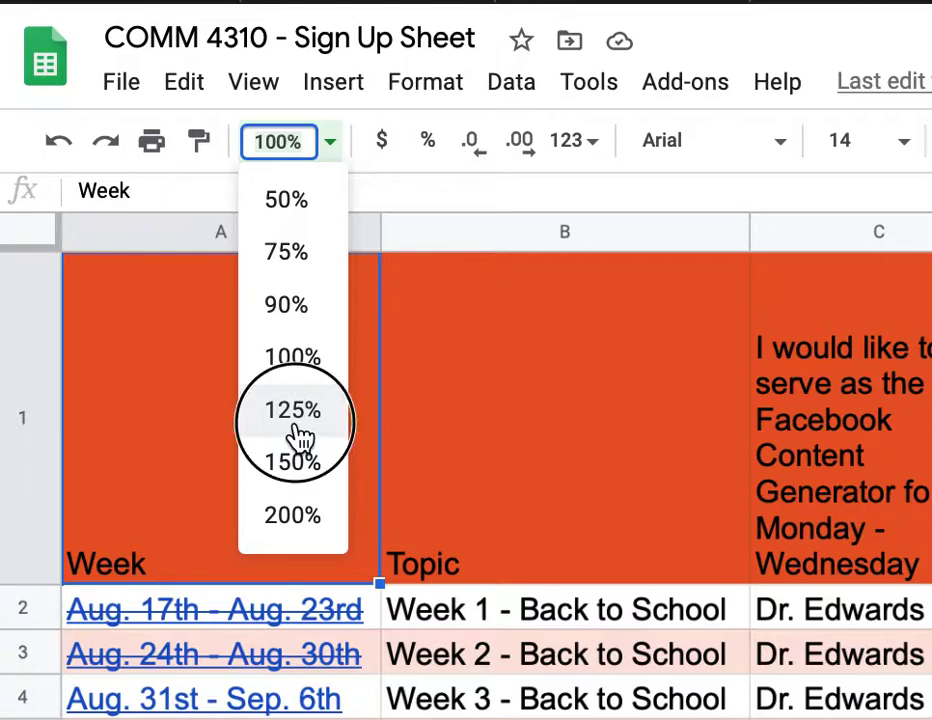
pyautogui.click(567, 572)
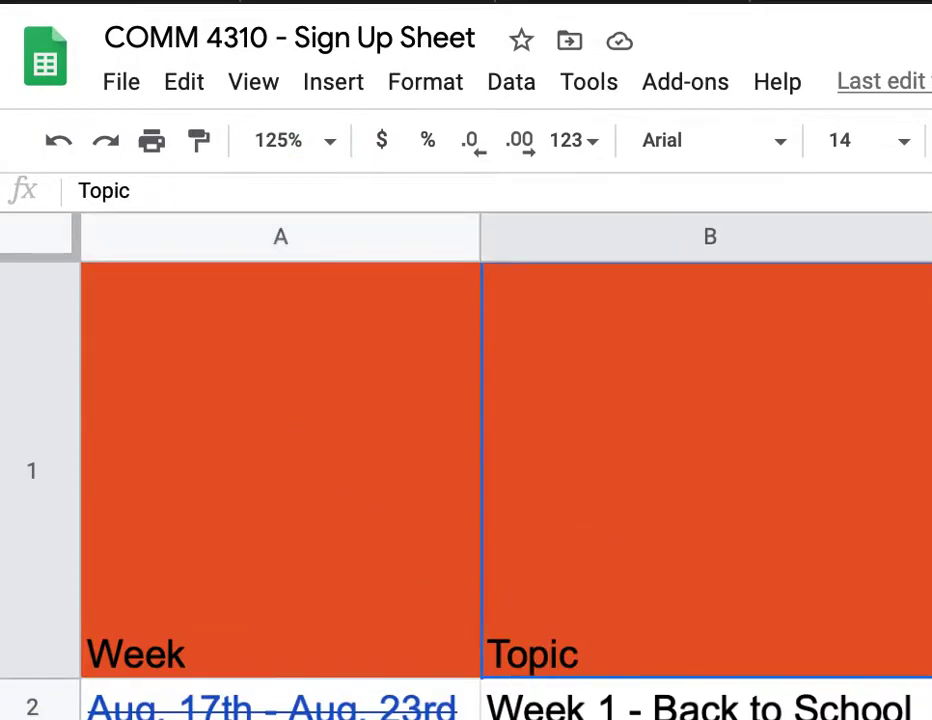
pyautogui.press('Down')
pyautogui.press('Down')
pyautogui.press('Down')
pyautogui.press('Down')
pyautogui.press('Down')
pyautogui.press('Down')
pyautogui.press('Down')
pyautogui.press('Down')
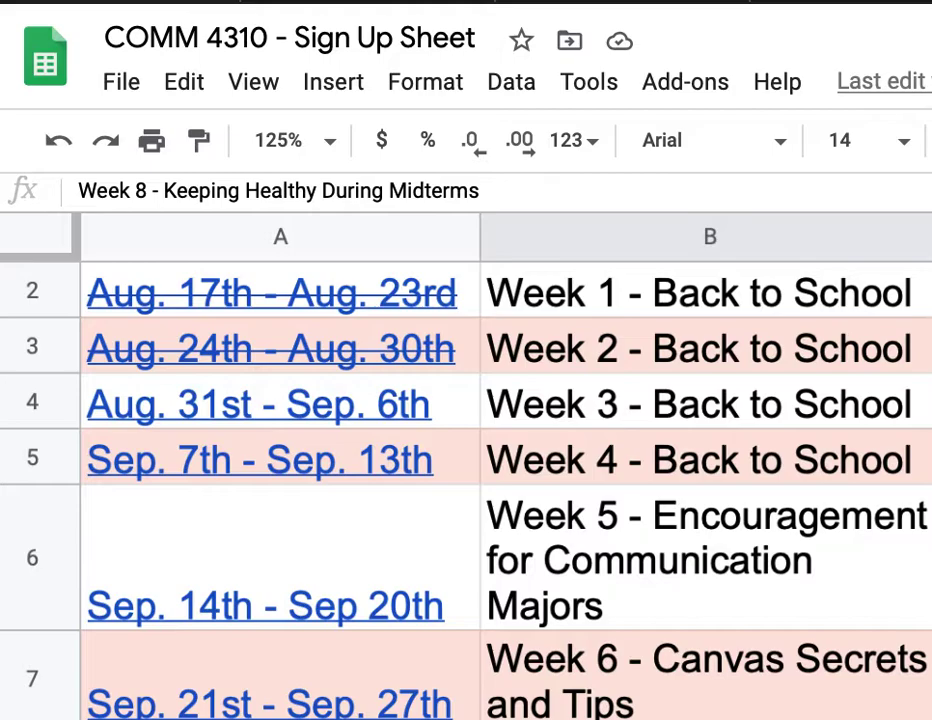
# Step: Add a new sheet and enter Day 1, Day 2, Day 3 in cells A2:A4
pyautogui.hotkey('shift', 'F11')
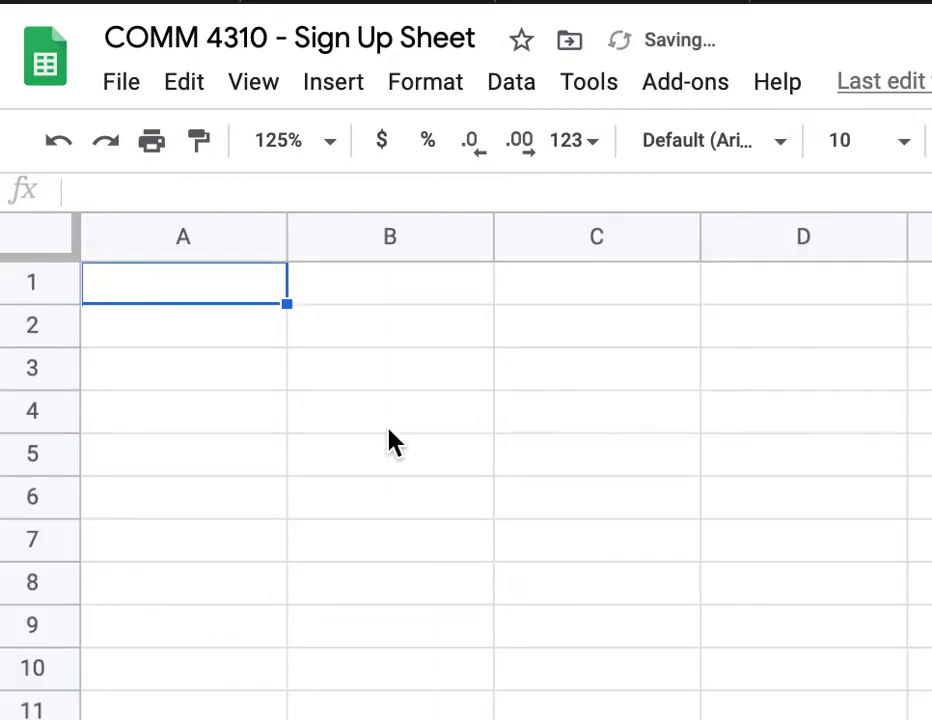
pyautogui.press('Down')
pyautogui.write('Day 1')
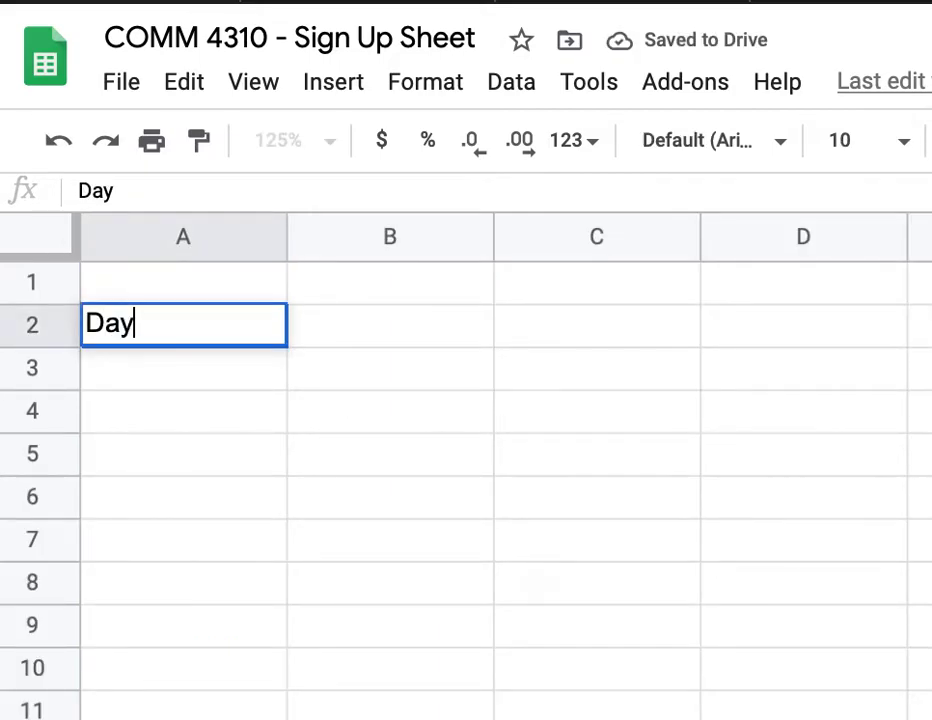
pyautogui.press('Return')
pyautogui.write('Day 2')
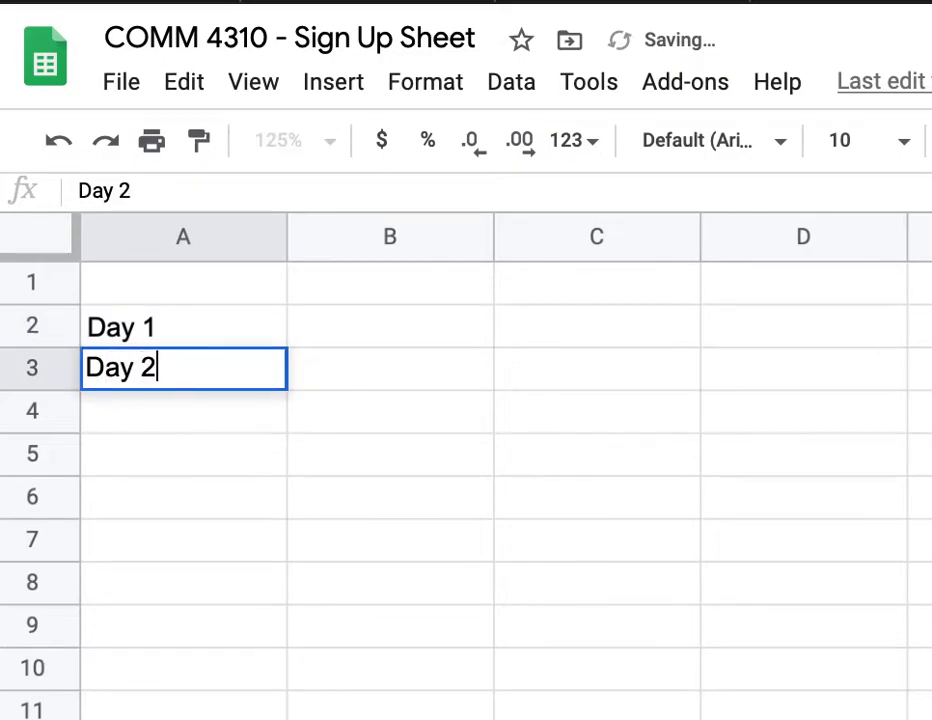
pyautogui.press('Return')
pyautogui.write('Day 3')
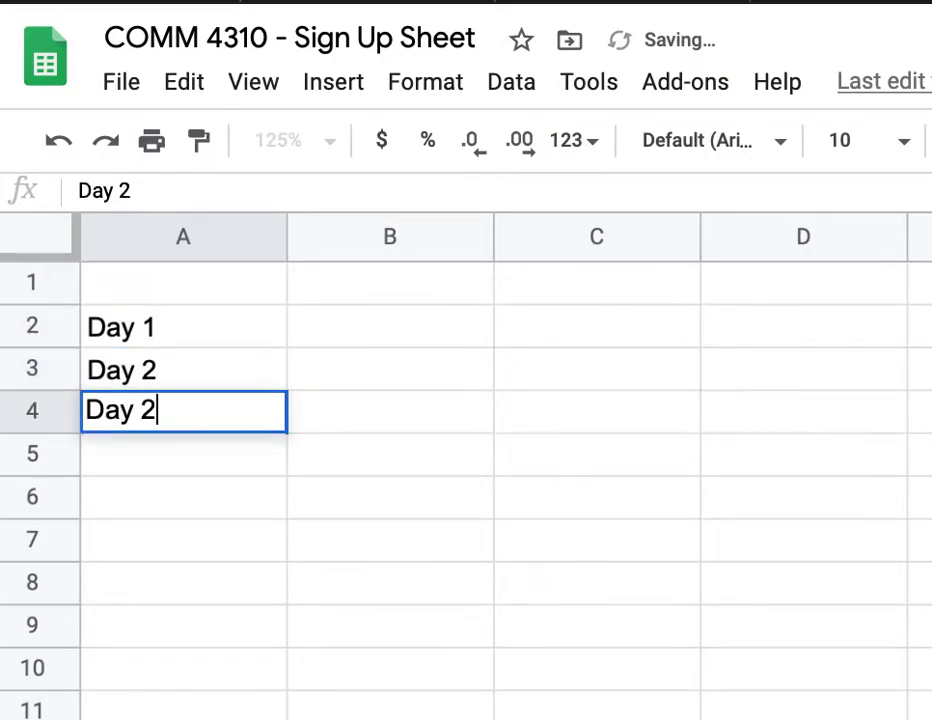
pyautogui.press('Tab')
# Step: Widen column B and enter the Monday pep-talk caption ending 'best week so far!' in B2
pyautogui.click(355, 368)
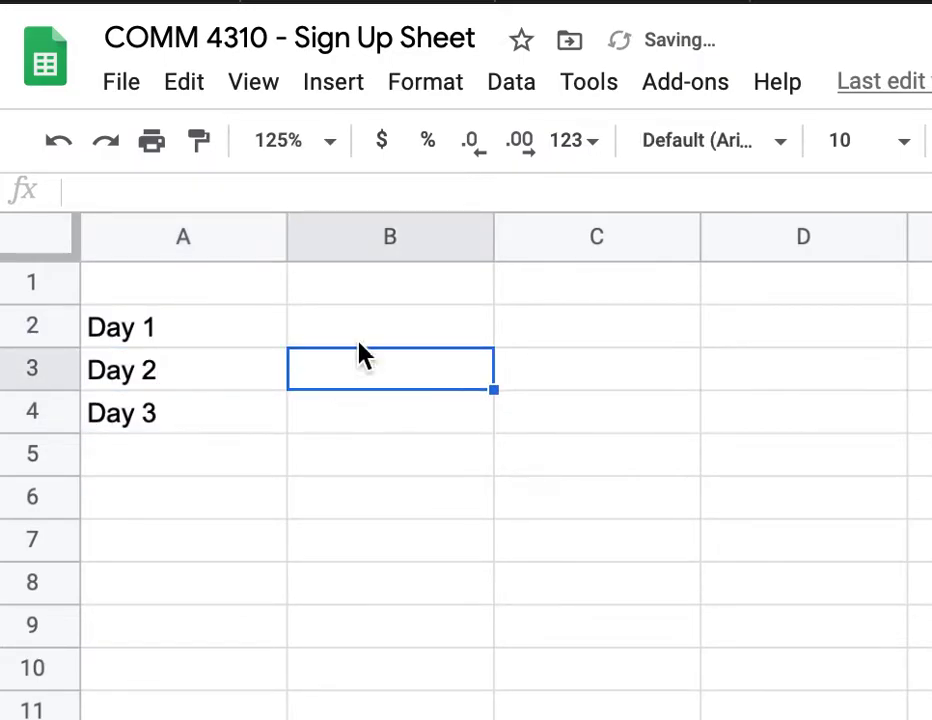
pyautogui.moveTo(496, 236); pyautogui.dragTo(897, 254)
pyautogui.click(483, 336)
pyautogui.write('It')
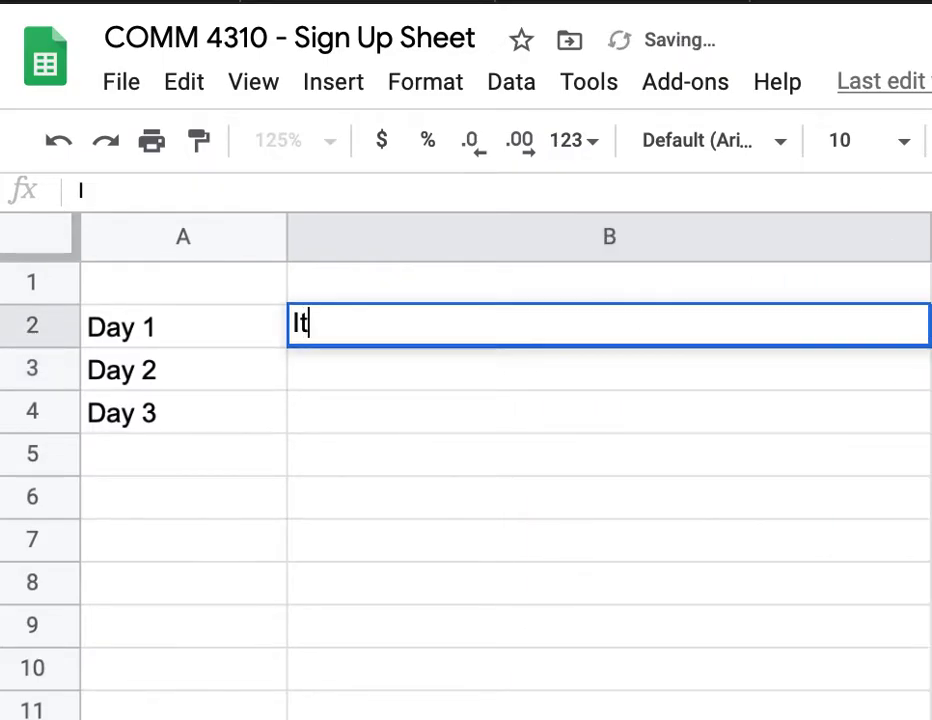
pyautogui.write("'s Monda")
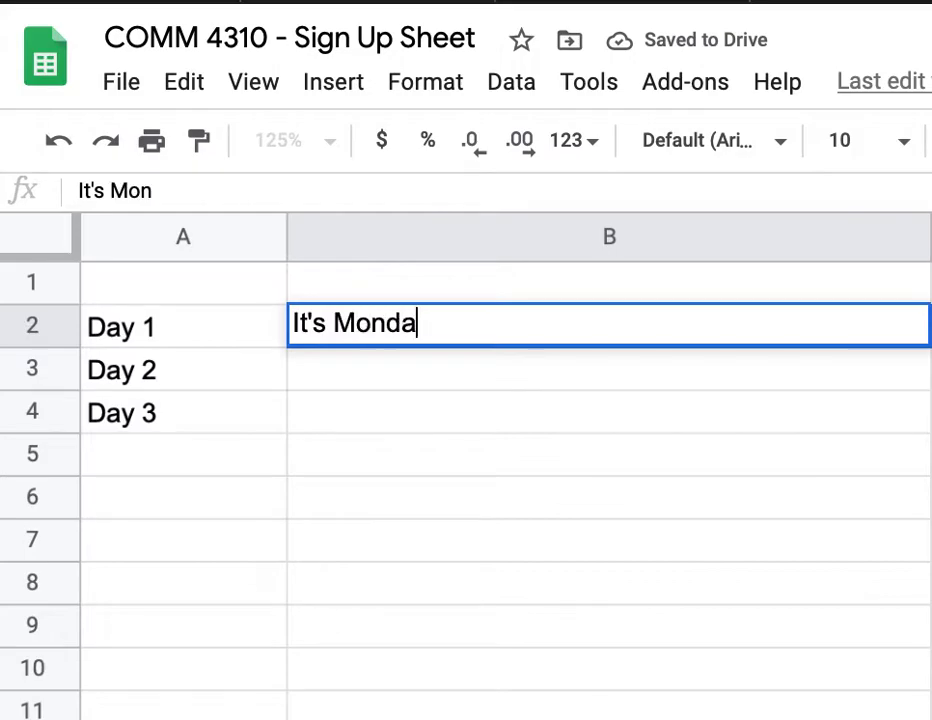
pyautogui.write("y, but let's ")
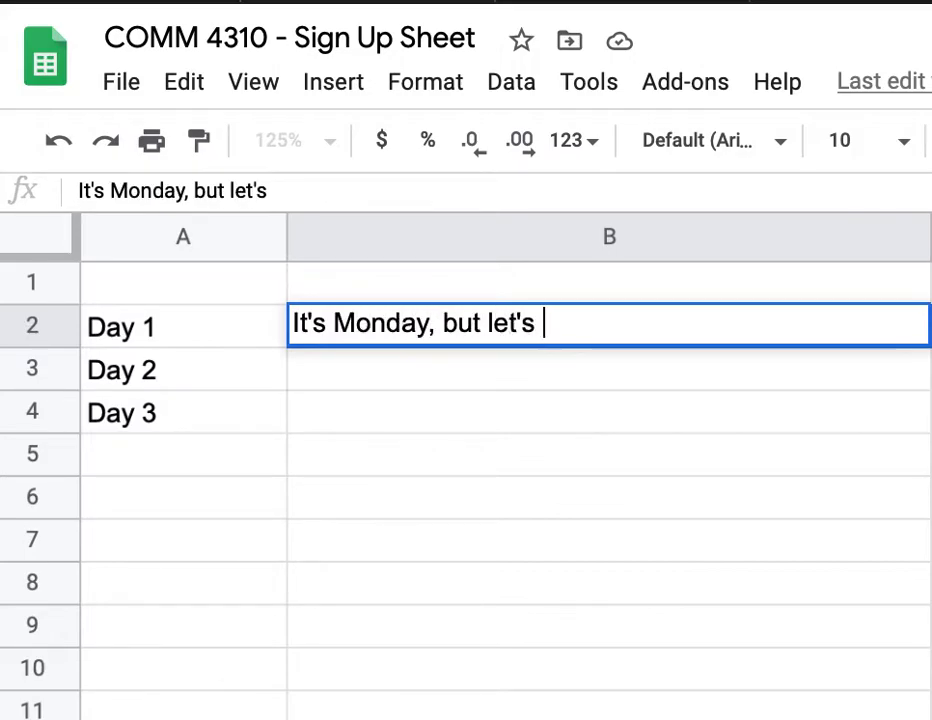
pyautogui.write('start the we')
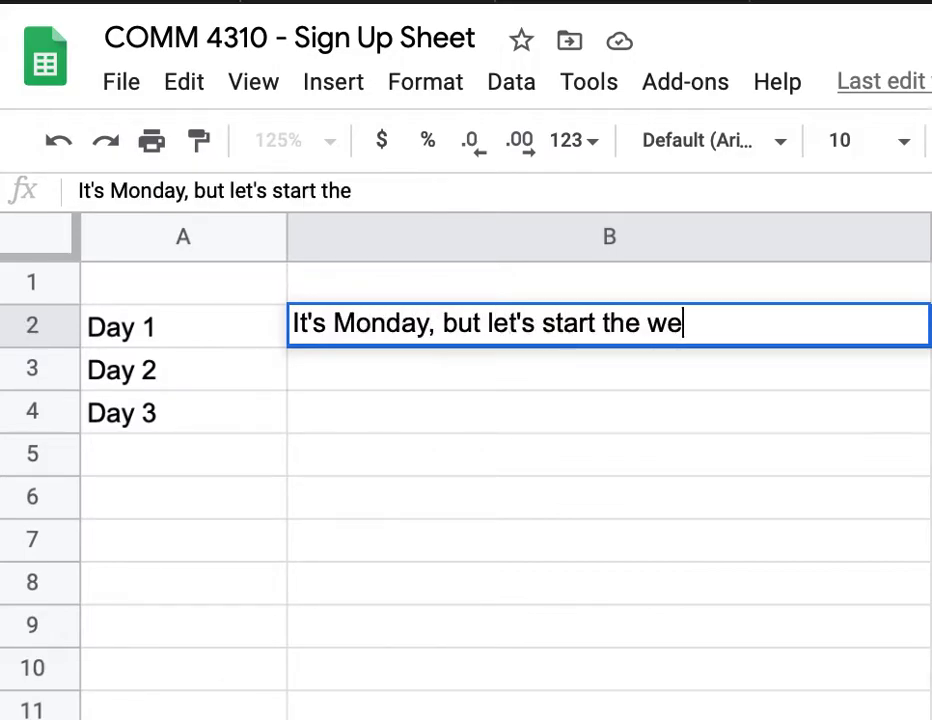
pyautogui.write('ek strong and let')
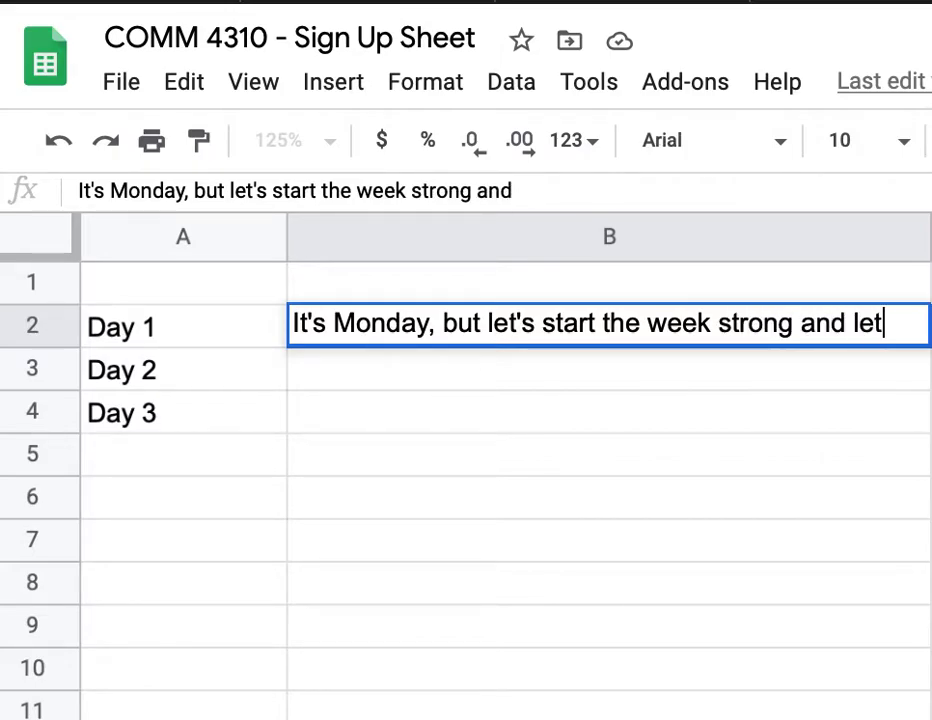
pyautogui.write("'s make th")
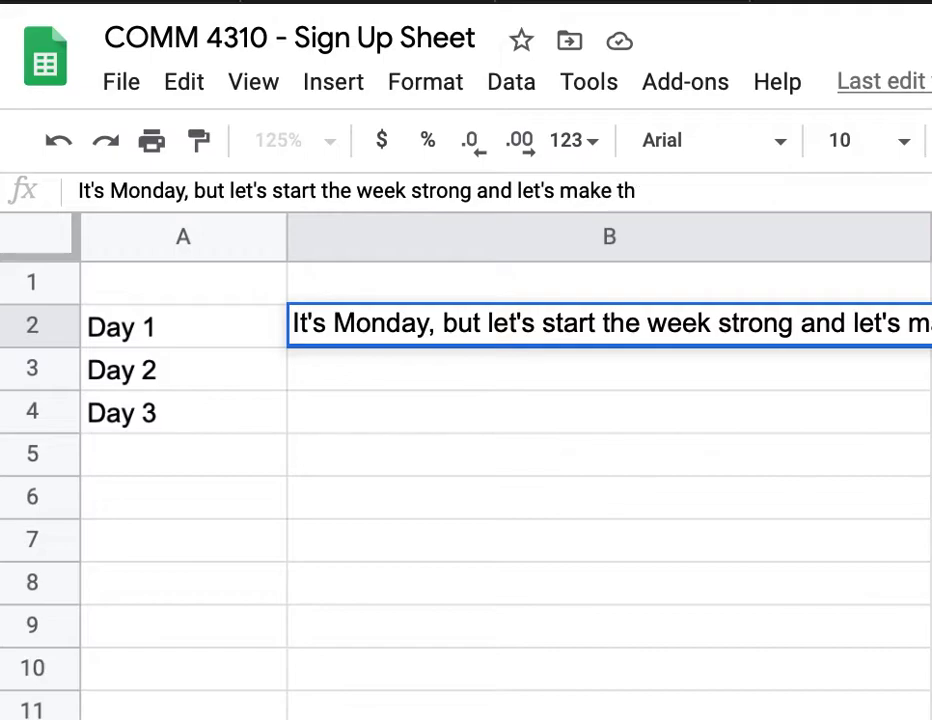
pyautogui.write('is week')
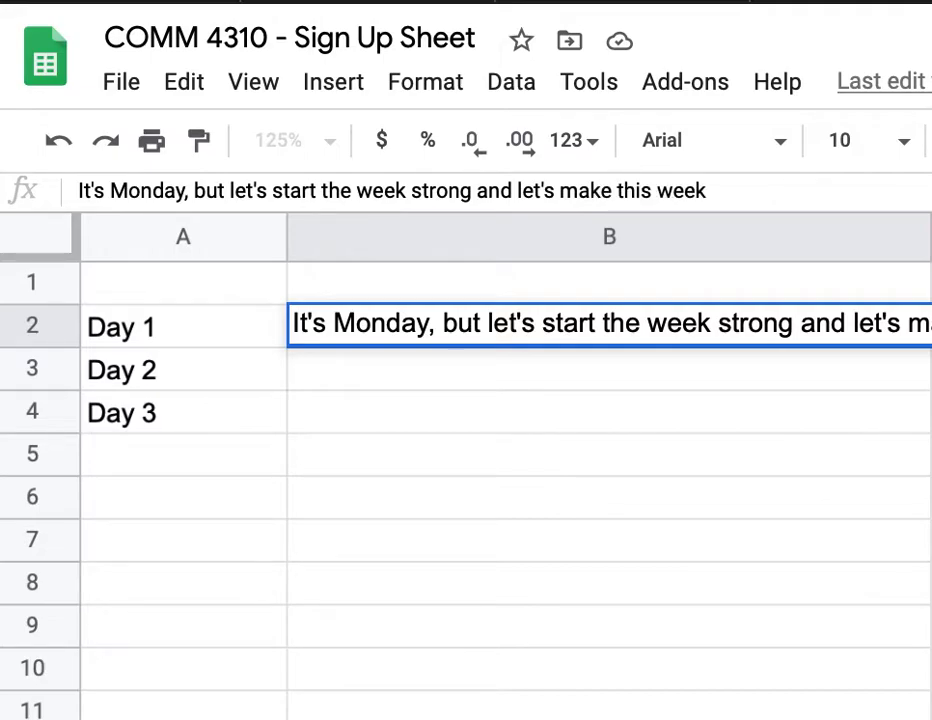
pyautogui.write(' thest')
pyautogui.press('BackSpace')
pyautogui.press('BackSpace')
pyautogui.write('best')
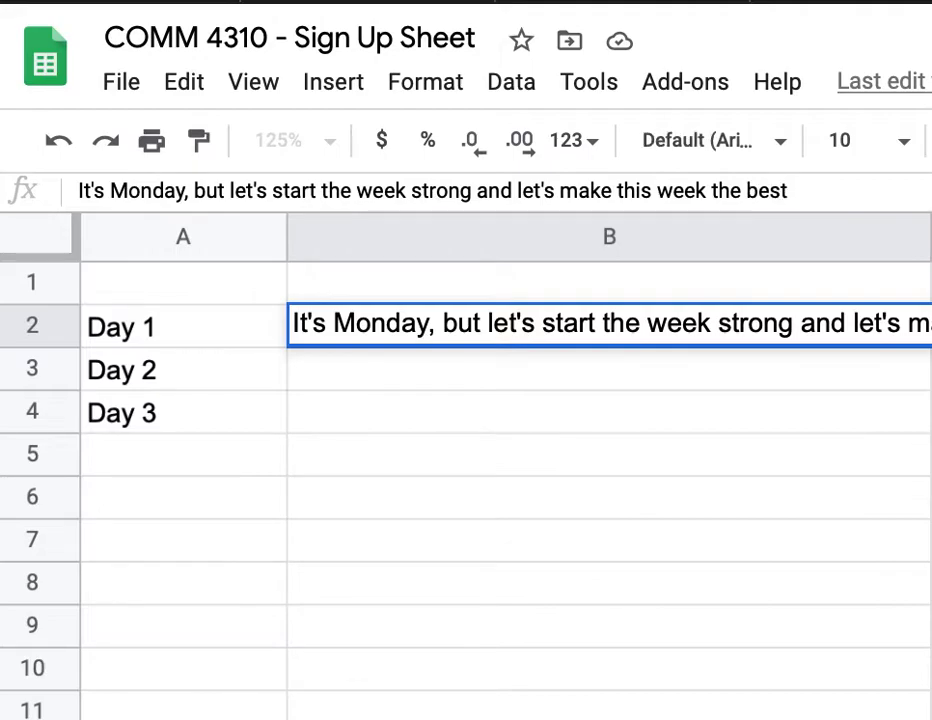
pyautogui.write(' week s')
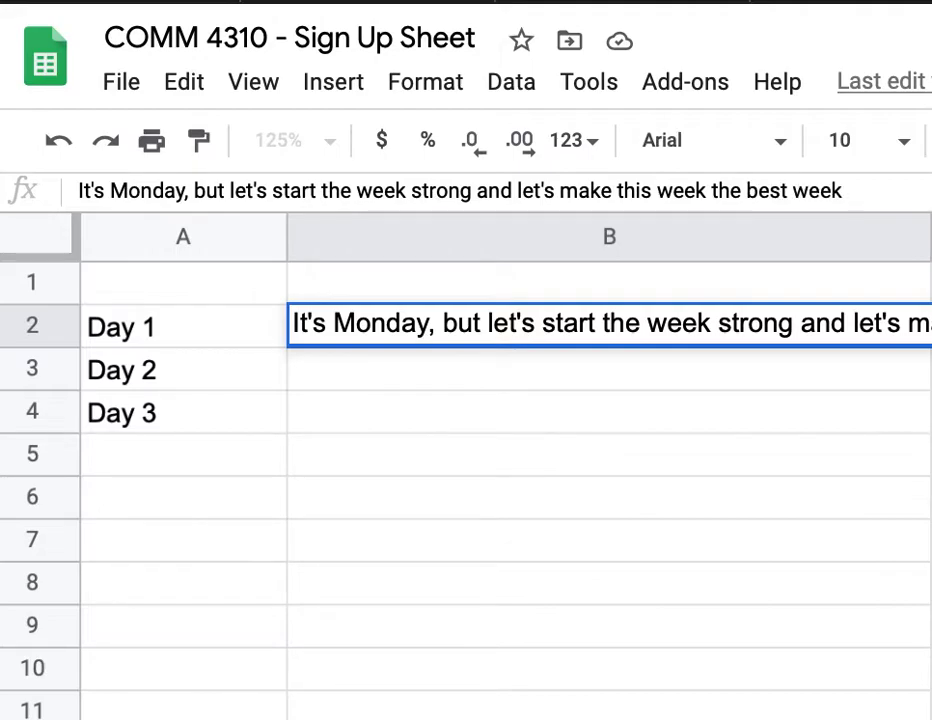
pyautogui.write('o far!')
pyautogui.press('Return')
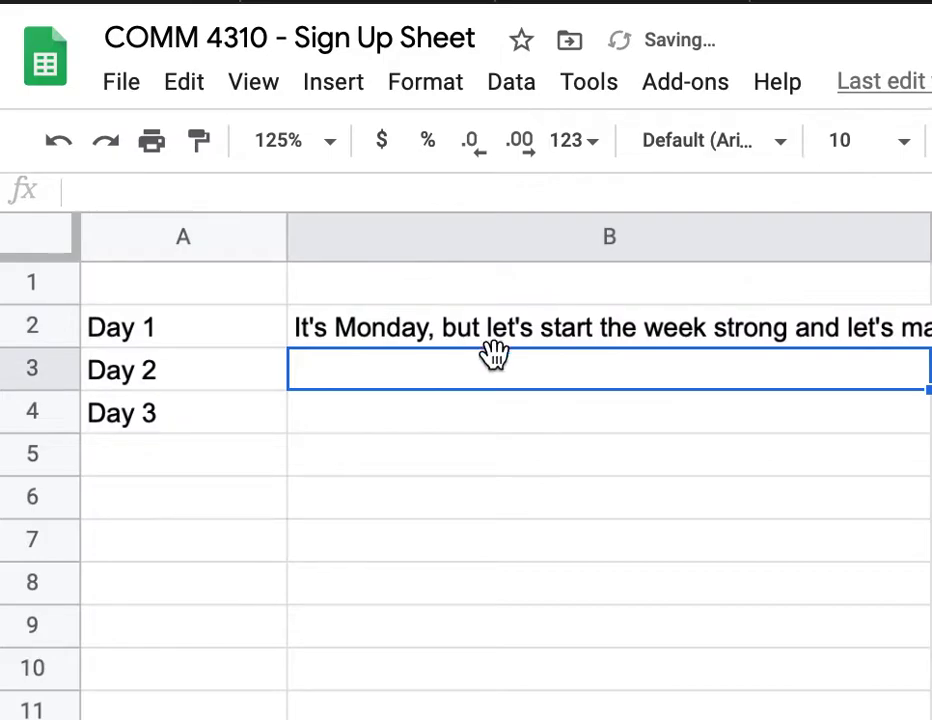
pyautogui.click(722, 339)
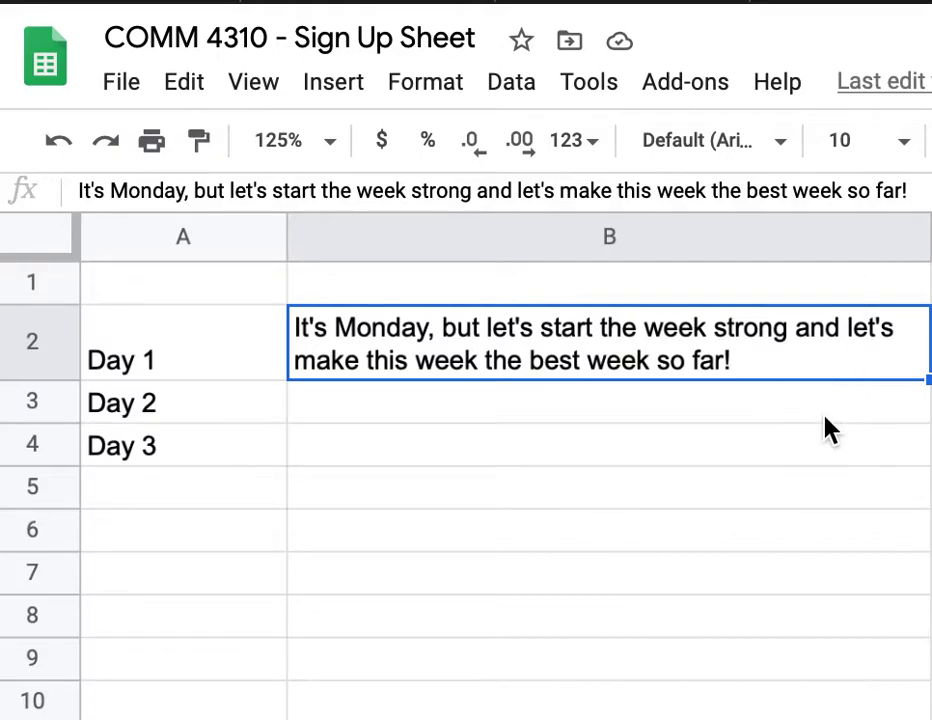
# Step: In B3, type the Tuesday caption asking what everyone is super excited about this week
pyautogui.click(772, 418)
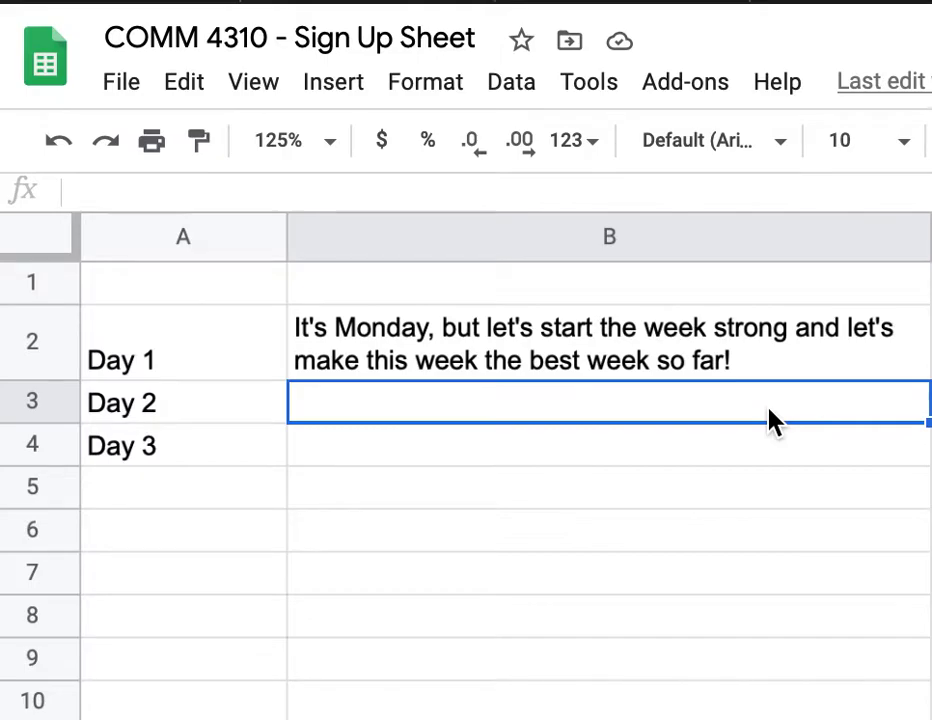
pyautogui.write("Hey, you've")
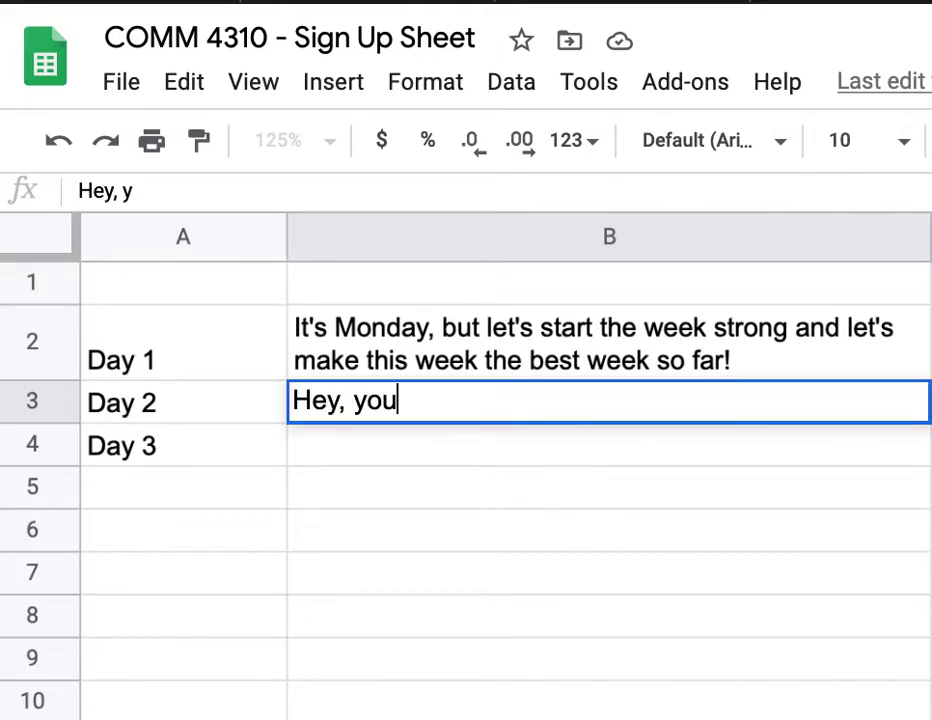
pyautogui.press('BackSpace')
pyautogui.press('BackSpace')
pyautogui.press('BackSpace')
pyautogui.write('guys')
pyautogui.press('BackSpace')
pyautogui.press('BackSpace')
pyautogui.press('BackSpace')
pyautogui.press('BackSpace')
pyautogui.press('BackSpace')
pyautogui.press('BackSpace')
pyautogui.write('gus')
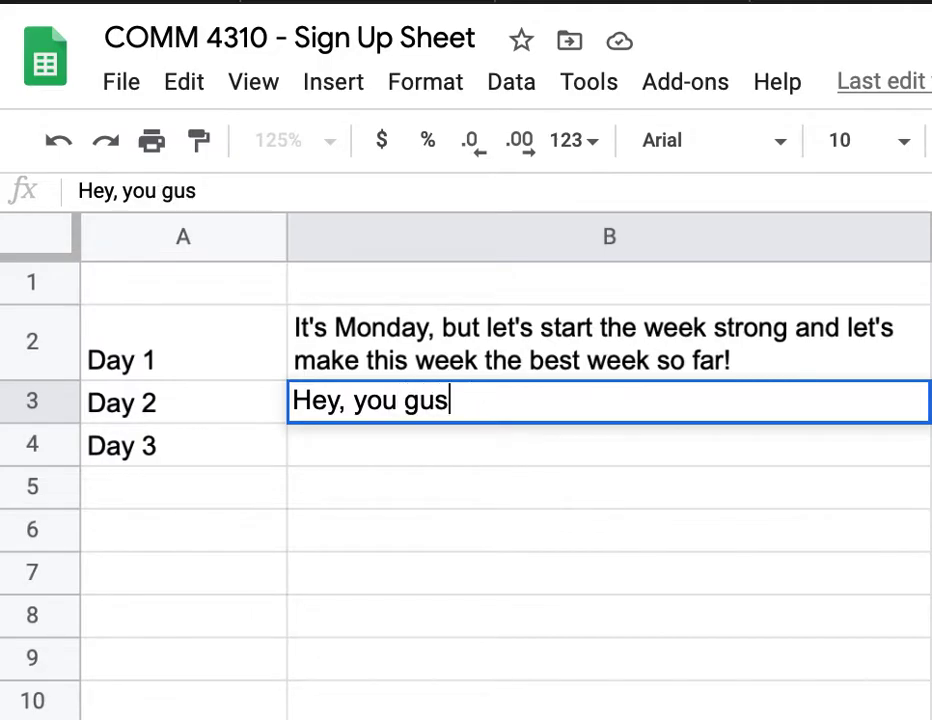
pyautogui.press('BackSpace')
pyautogui.write('ys have reac')
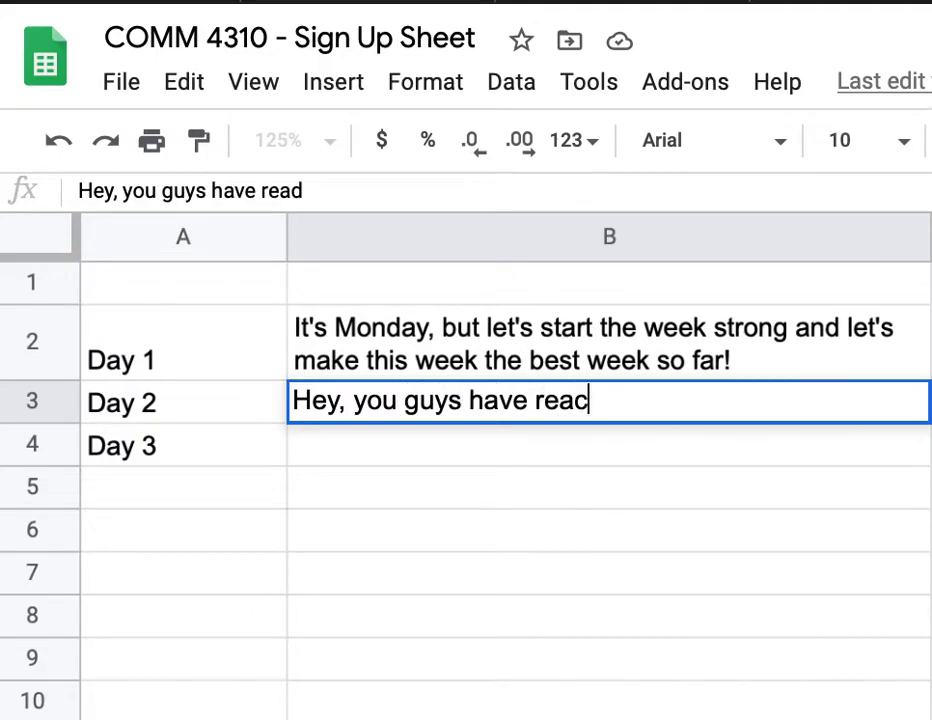
pyautogui.write('hed Tuesday. W')
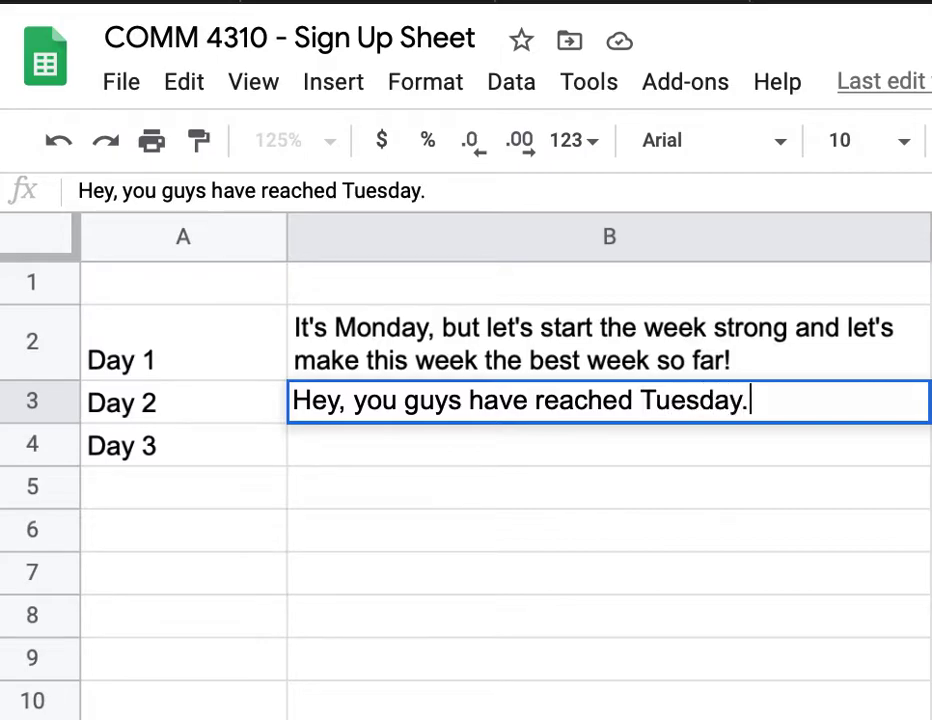
pyautogui.press('BackSpace')
pyautogui.press('BackSpace')
pyautogui.press('BackSpace')
pyautogui.write('! What')
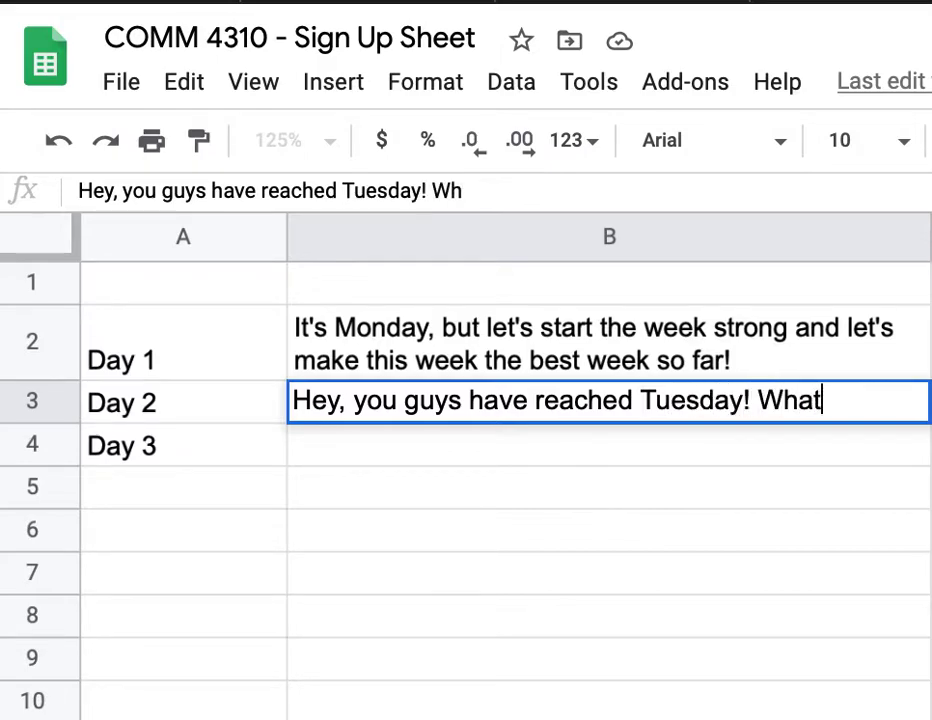
pyautogui.write("'s one ")
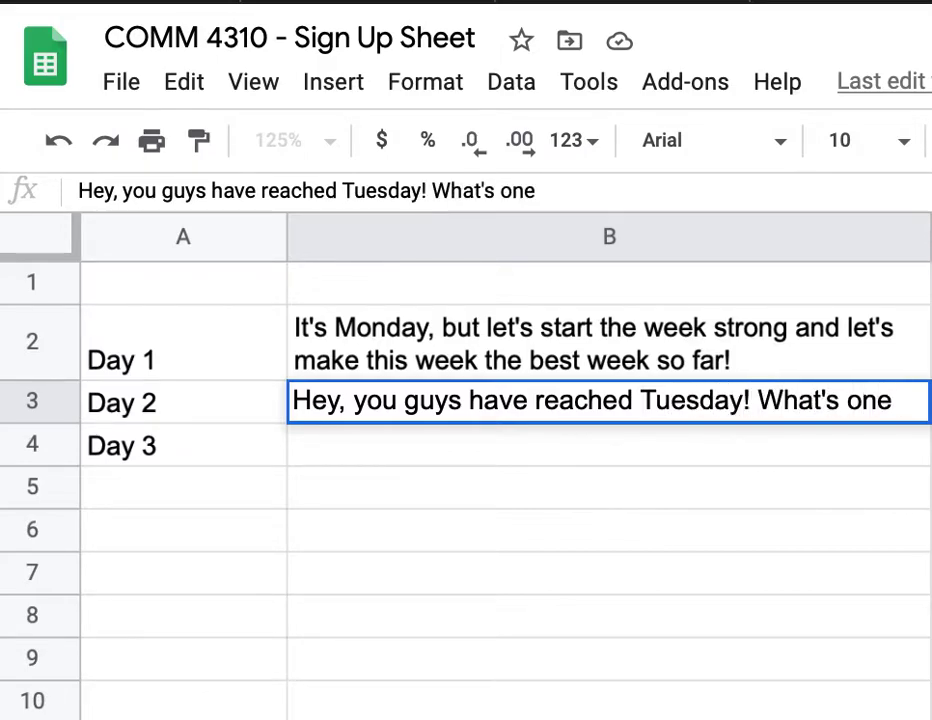
pyautogui.write('thing')
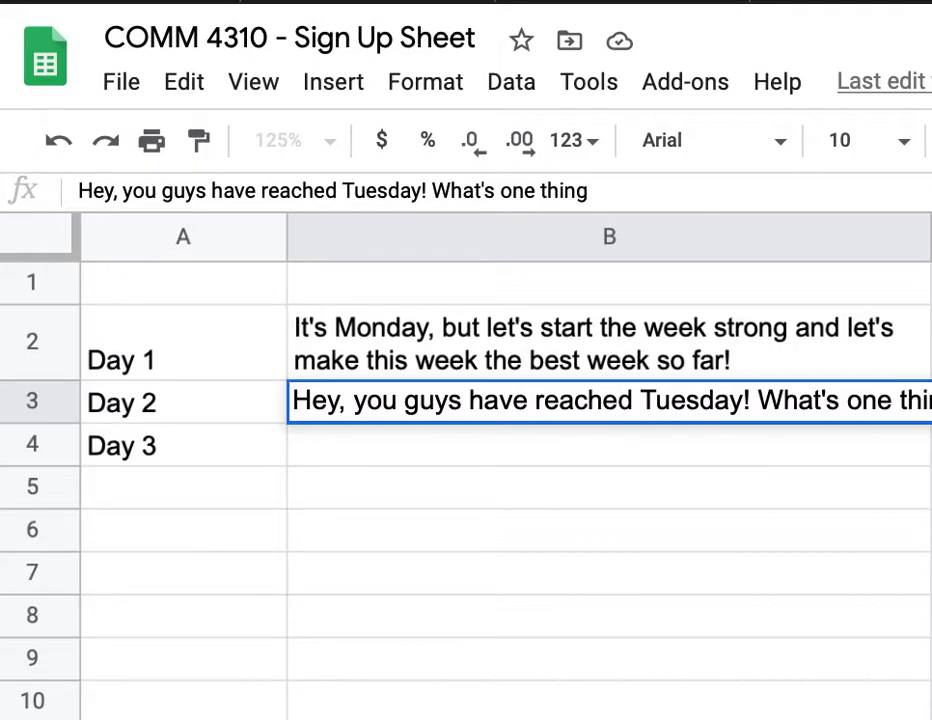
pyautogui.write(' t')
pyautogui.press('BackSpace')
pyautogui.write('you are supe')
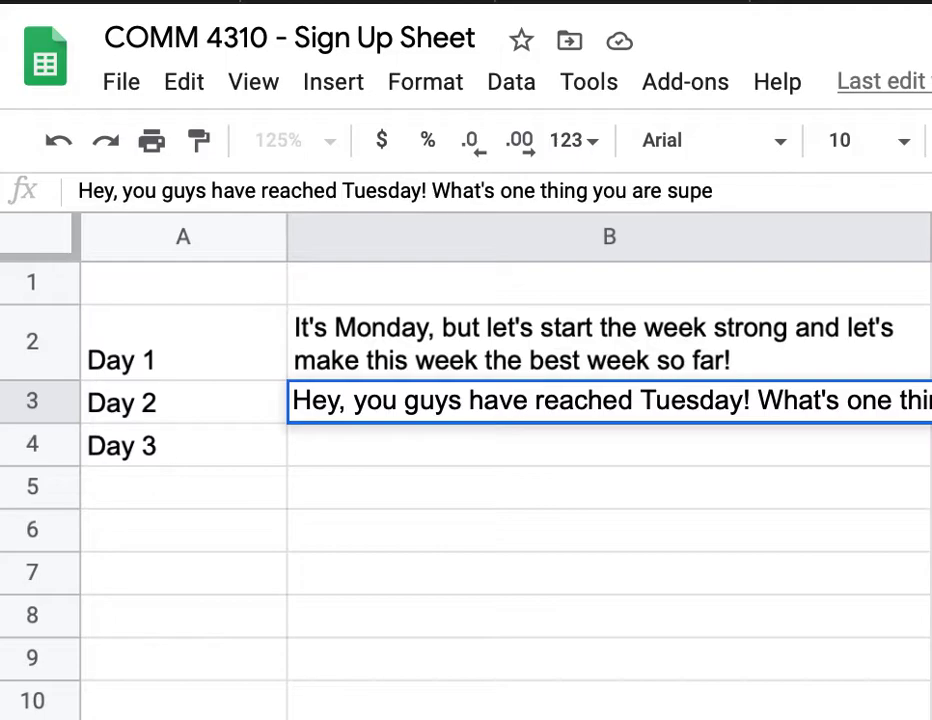
pyautogui.write('r proud')
pyautogui.press('BackSpace')
pyautogui.press('BackSpace')
pyautogui.press('BackSpace')
pyautogui.press('BackSpace')
pyautogui.write('e')
pyautogui.press('BackSpace')
pyautogui.press('BackSpace')
pyautogui.write('excited about this week')
# Step: Commit the Day 2 caption and wrap its text onto two lines
pyautogui.press('Return')
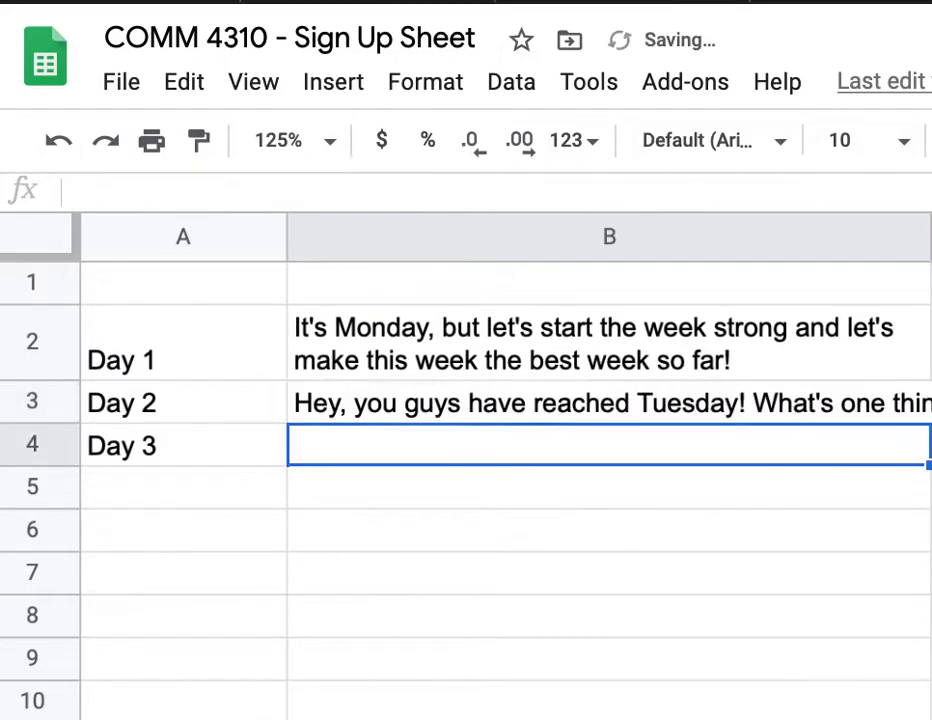
pyautogui.click(754, 405)
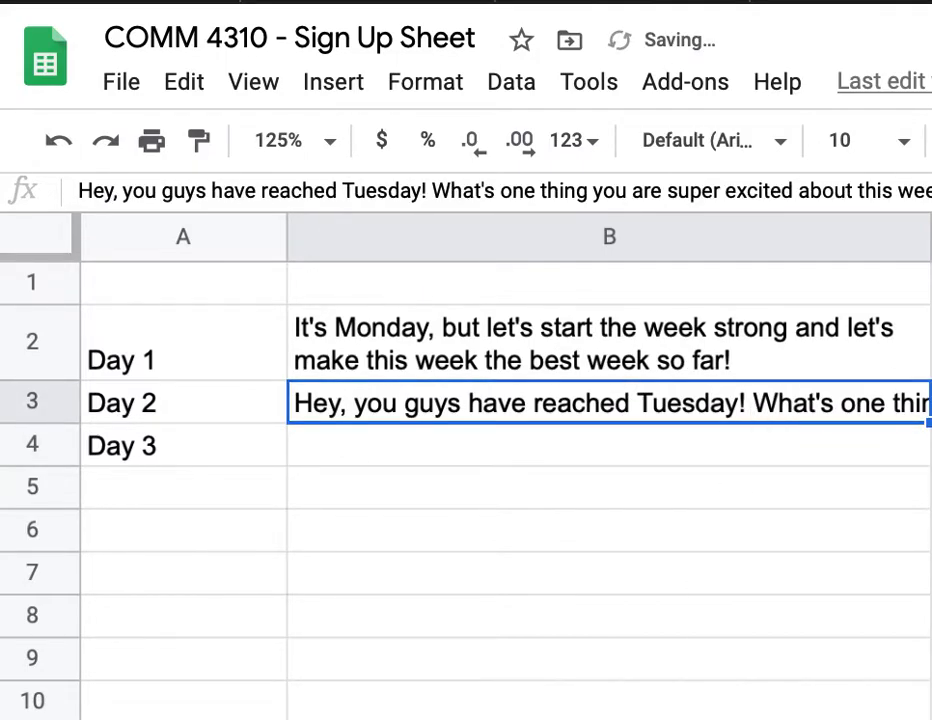
pyautogui.click(791, 495)
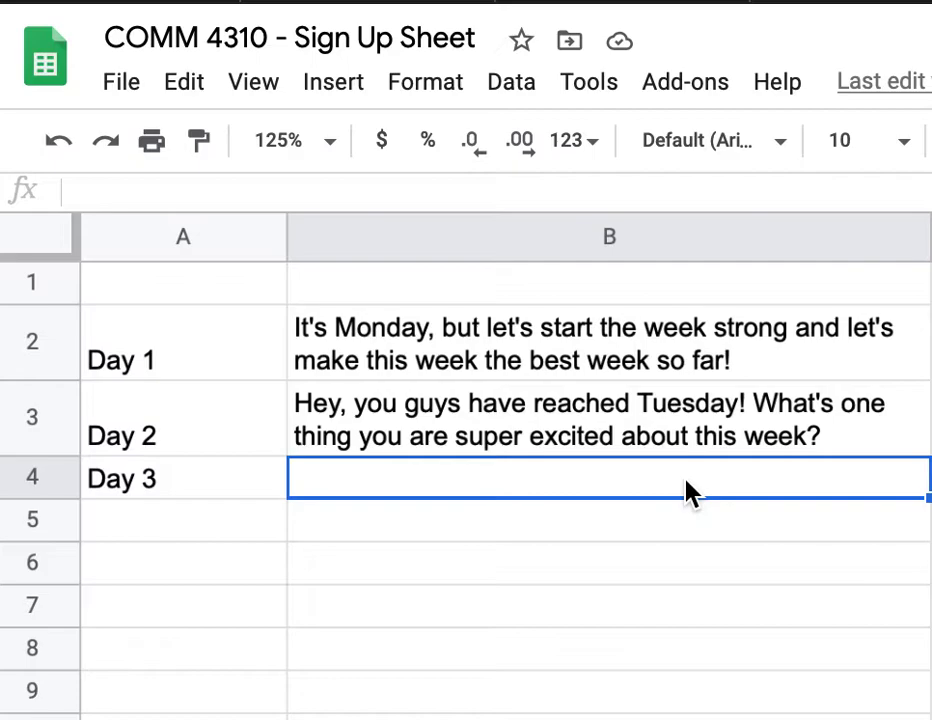
# Step: In B4, enter the Wednesday caption 'Y'all - It's Wednesday…' asking for one BIG to-do item before Friday
pyautogui.write('Ya;')
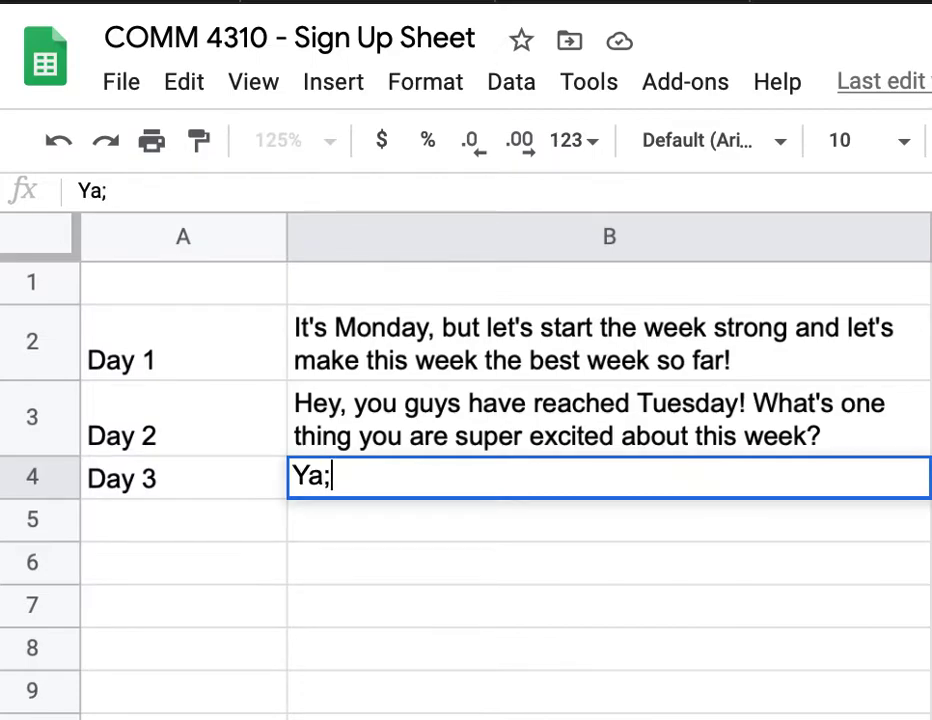
pyautogui.press('BackSpace')
pyautogui.write("'ll")
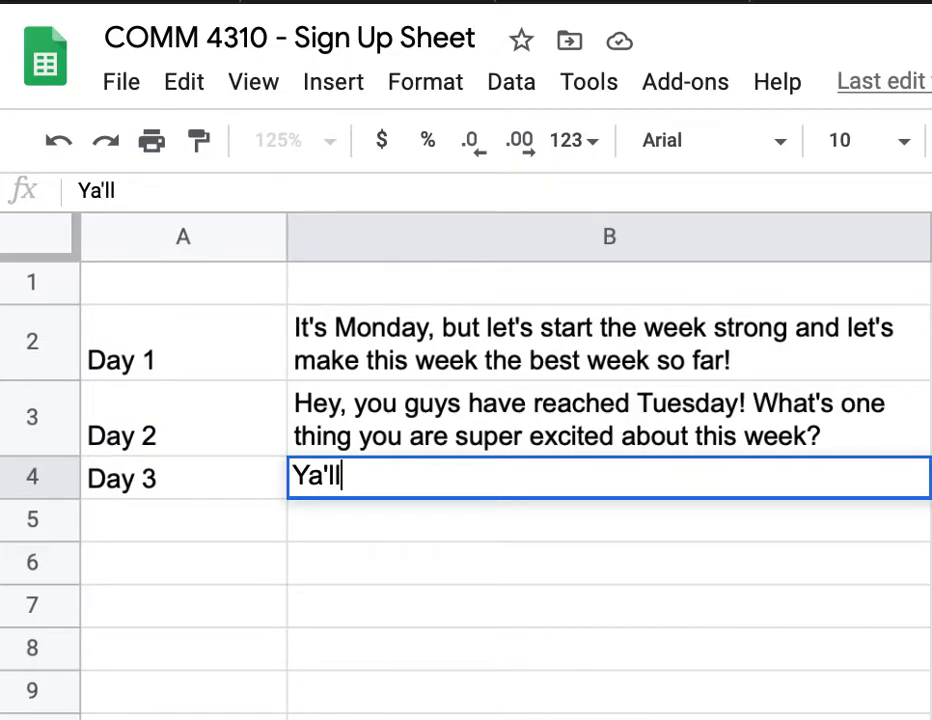
pyautogui.write(" - It's ")
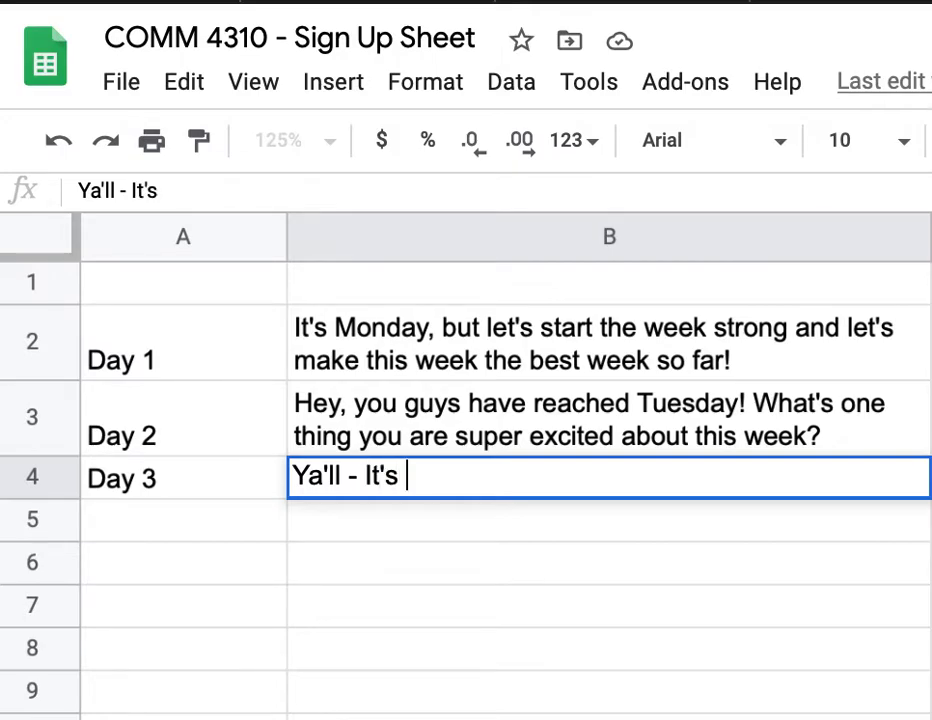
pyautogui.write('Wednesday and ')
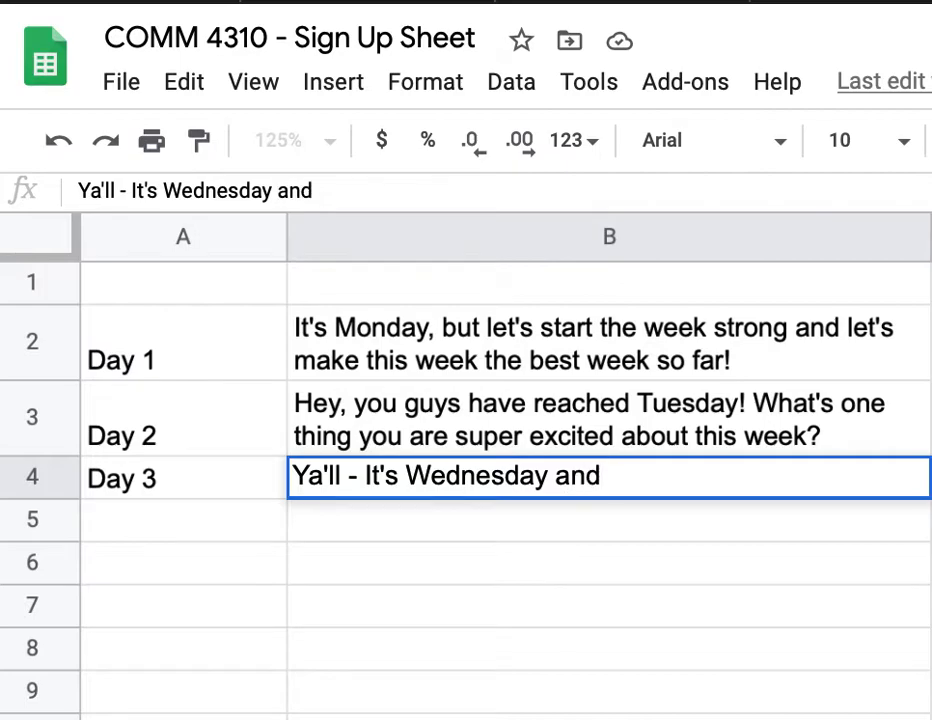
pyautogui.write("we've almost ")
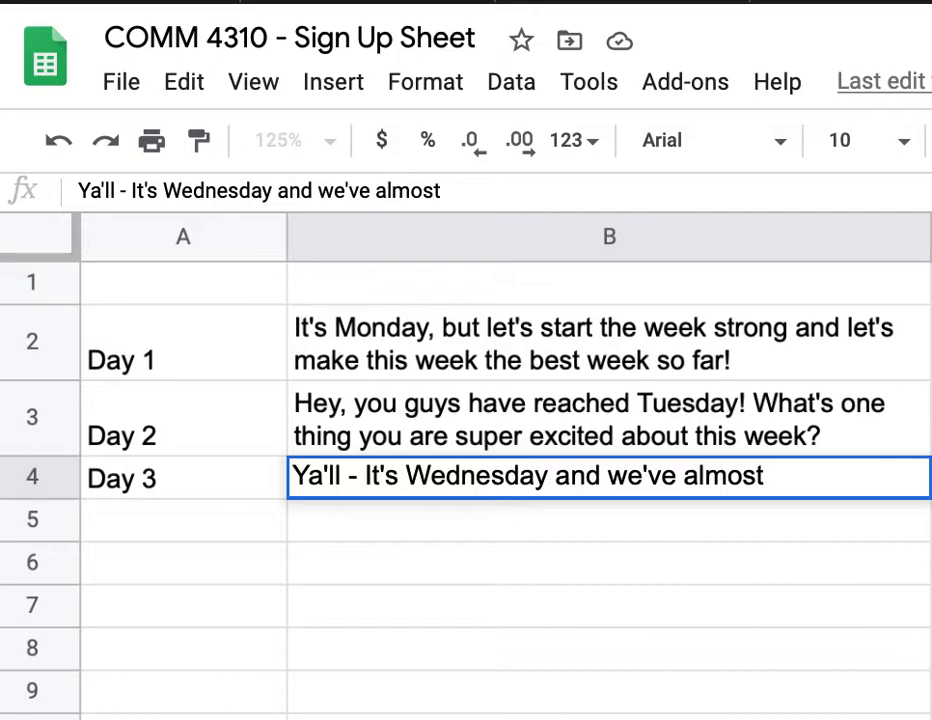
pyautogui.write('maid')
pyautogui.press('BackSpace')
pyautogui.press('BackSpace')
pyautogui.write('de it to')
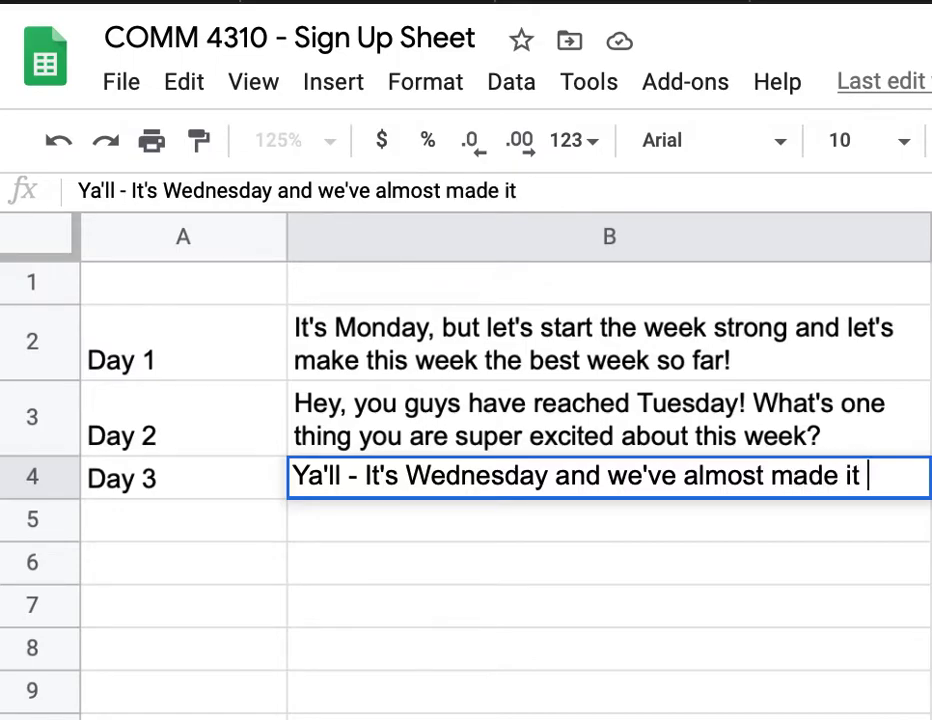
pyautogui.write('the end of the')
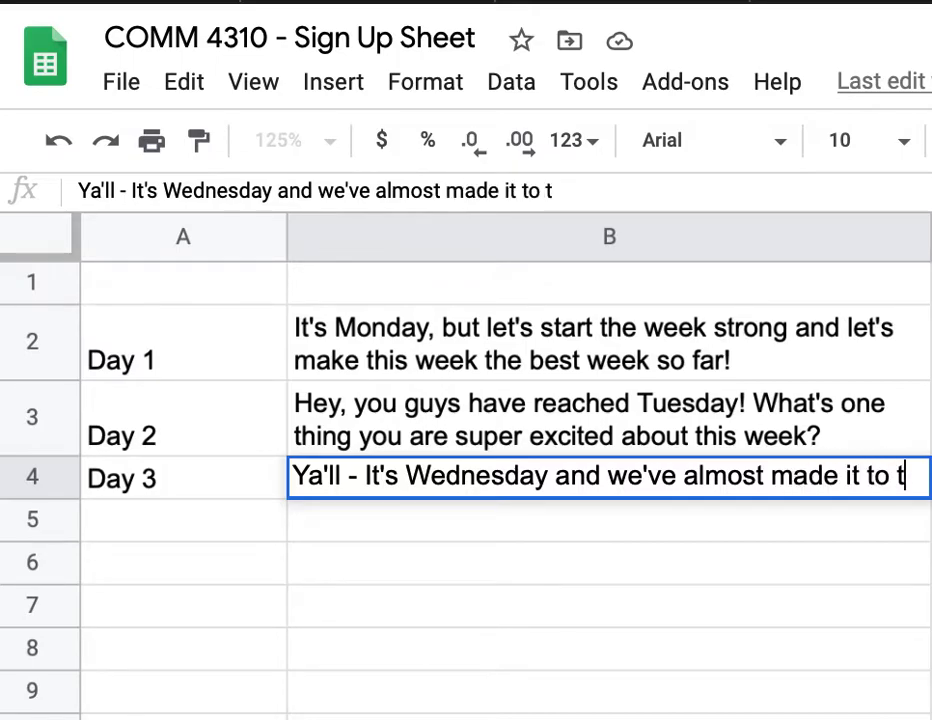
pyautogui.write(' we')
pyautogui.press('BackSpace')
pyautogui.press('BackSpace')
pyautogui.press('BackSpace')
pyautogui.write('the the')
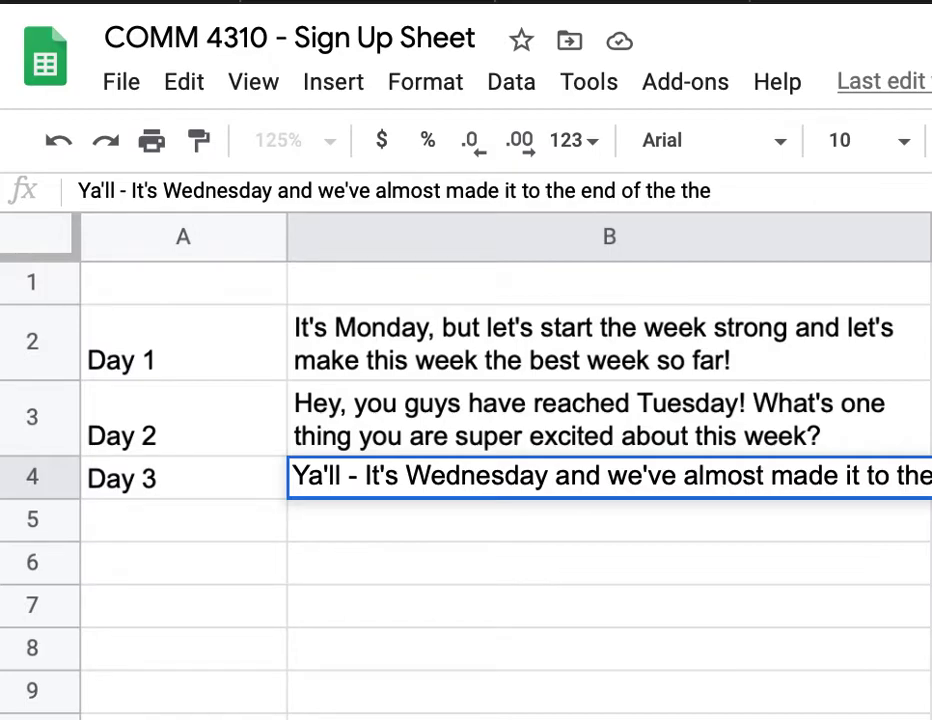
pyautogui.press('BackSpace')
pyautogui.press('BackSpace')
pyautogui.press('BackSpace')
pyautogui.press('BackSpace')
pyautogui.write('the')
pyautogui.press('BackSpace')
pyautogui.press('BackSpace')
pyautogui.press('BackSpace')
pyautogui.press('BackSpace')
pyautogui.write('week. Wat')
pyautogui.press('BackSpace')
pyautogui.write('ht is one')
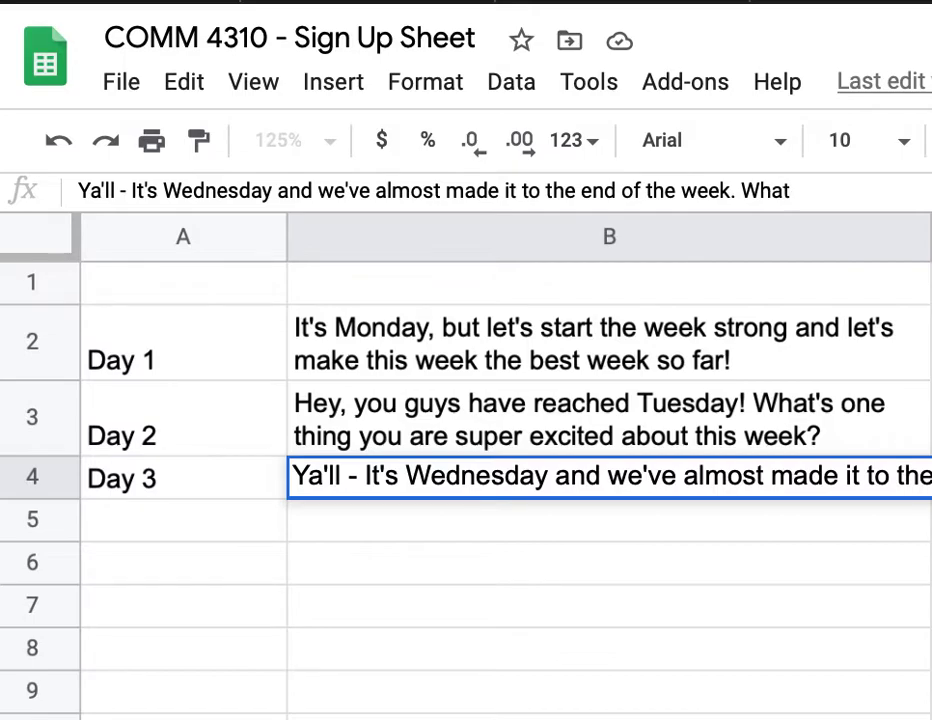
pyautogui.write(' TO D')
pyautogui.press('BackSpace')
pyautogui.press('BackSpace')
pyautogui.press('BackSpace')
pyautogui.press('BackSpace')
pyautogui.write('Big')
pyautogui.press('BackSpace')
pyautogui.press('BackSpace')
pyautogui.write('IG')
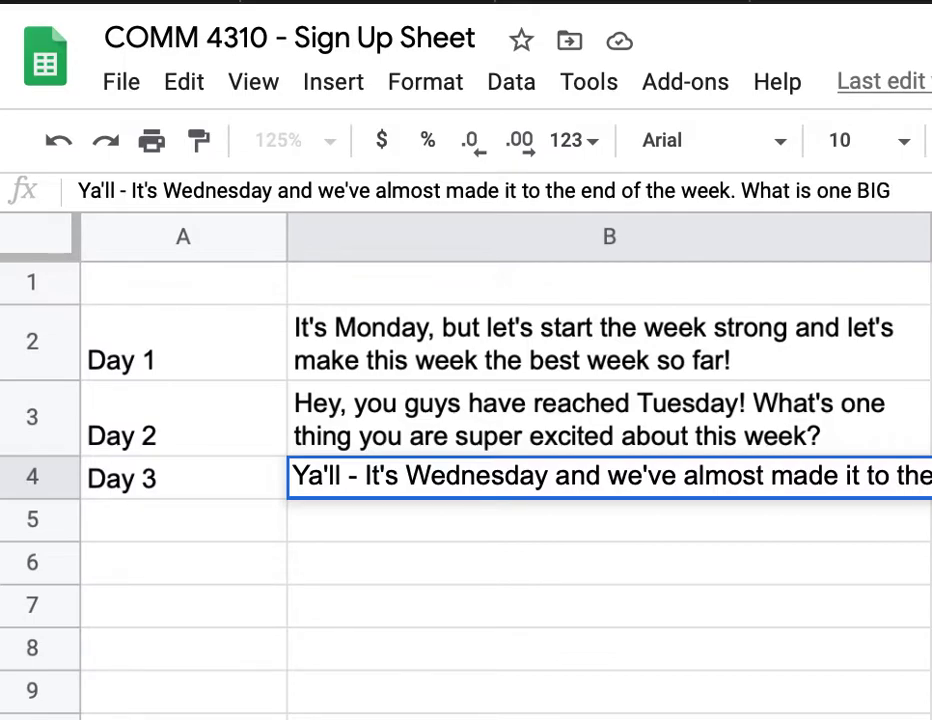
pyautogui.write(' to d')
pyautogui.press('Return')
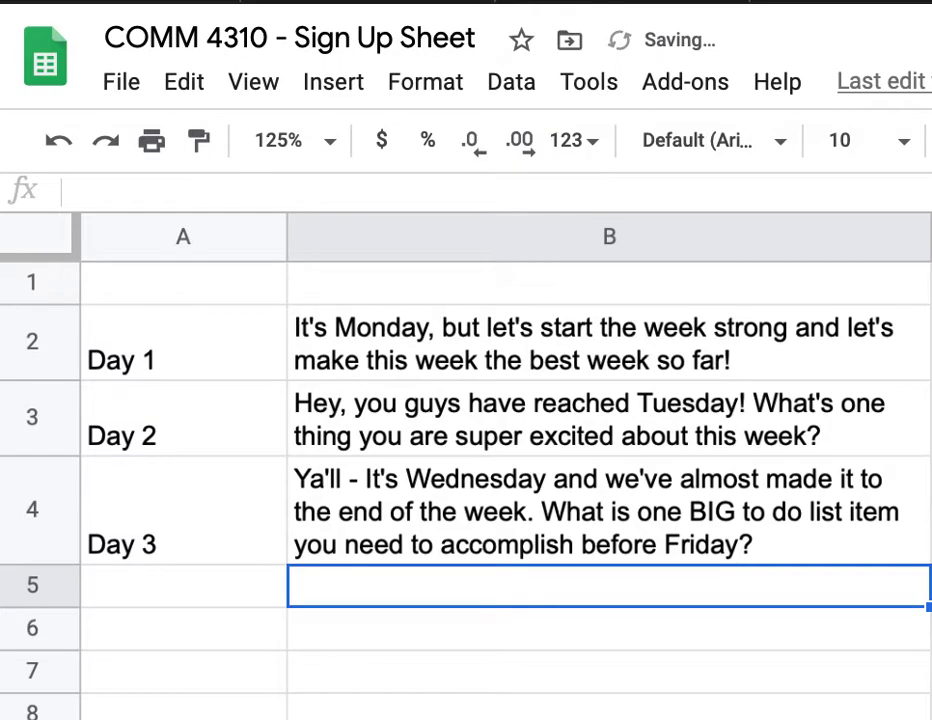
pyautogui.click(594, 343)
pyautogui.tripleClick(594, 343)
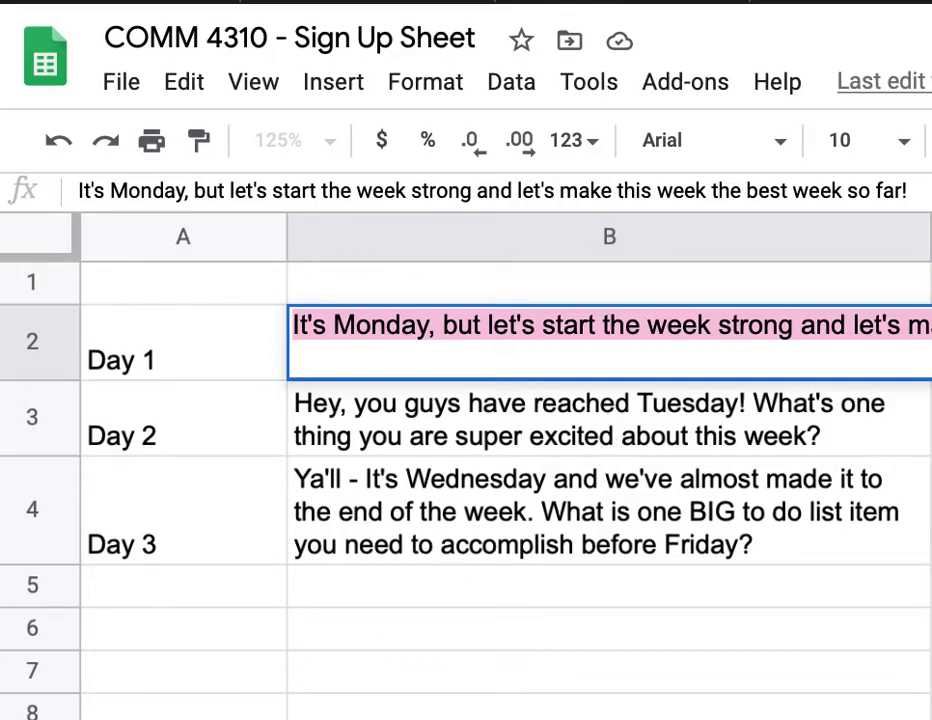
pyautogui.click(474, 716)
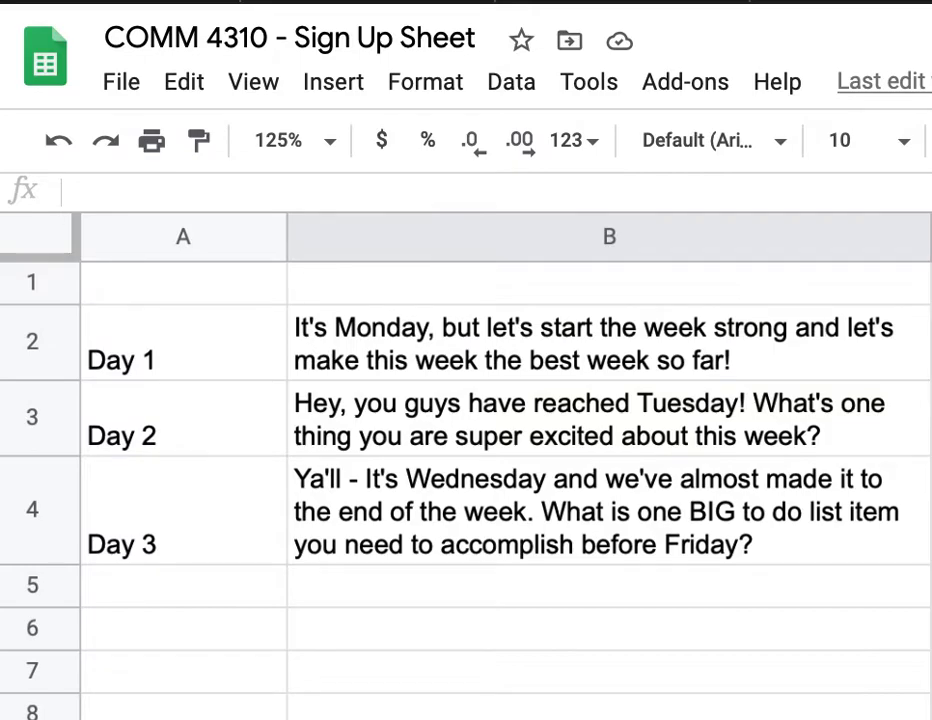